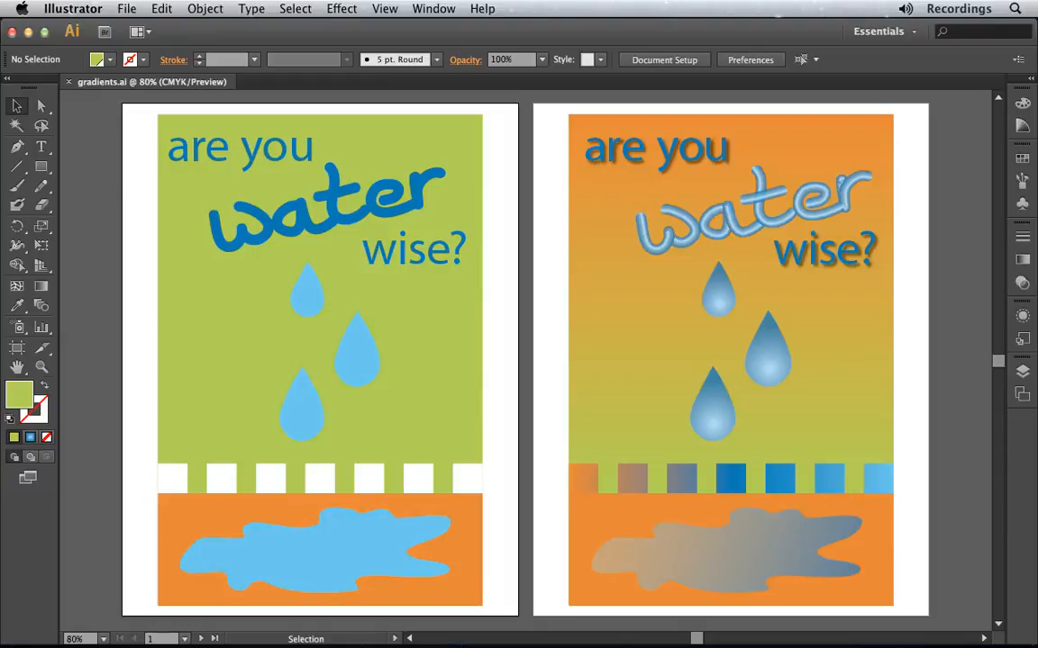
Apply a gradient fill to the green background rectangle of the first poster and display the full gradient options.
{"action": "left_click", "coordinate": [173, 385]}
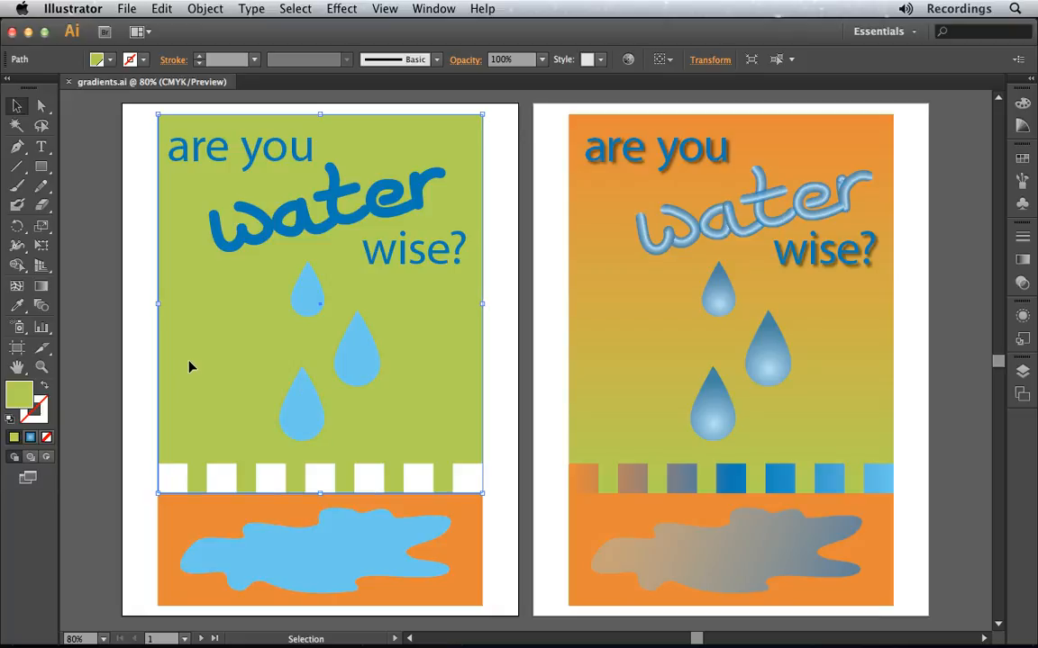
{"action": "left_click", "coordinate": [30, 440]}
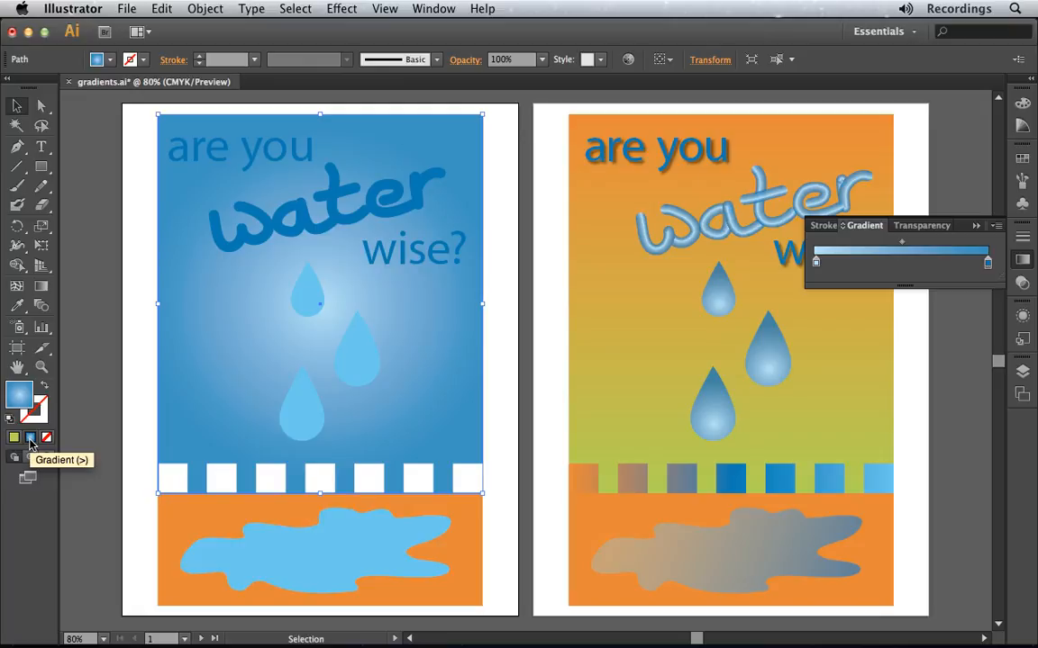
{"action": "left_click", "coordinate": [843, 227]}
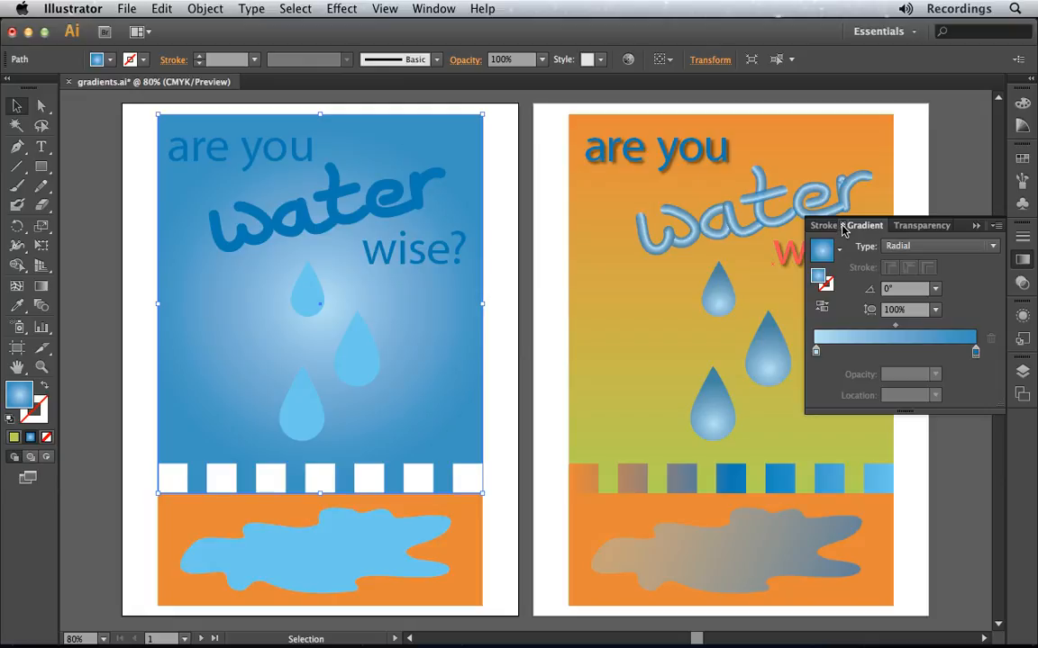
{"action": "left_click", "coordinate": [997, 226]}
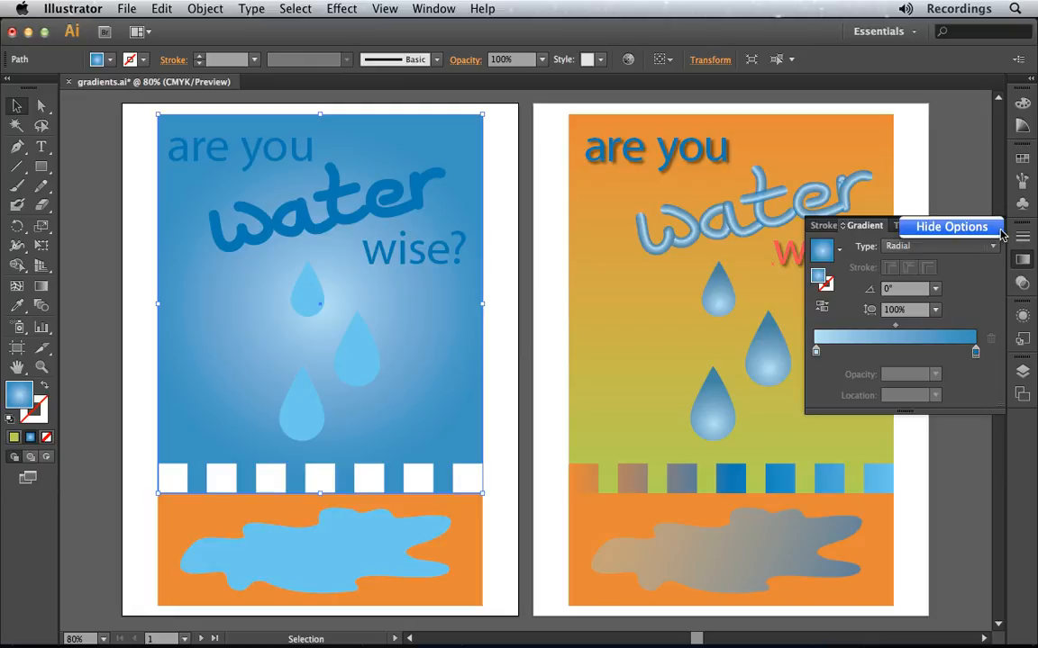
{"action": "left_click", "coordinate": [975, 297]}
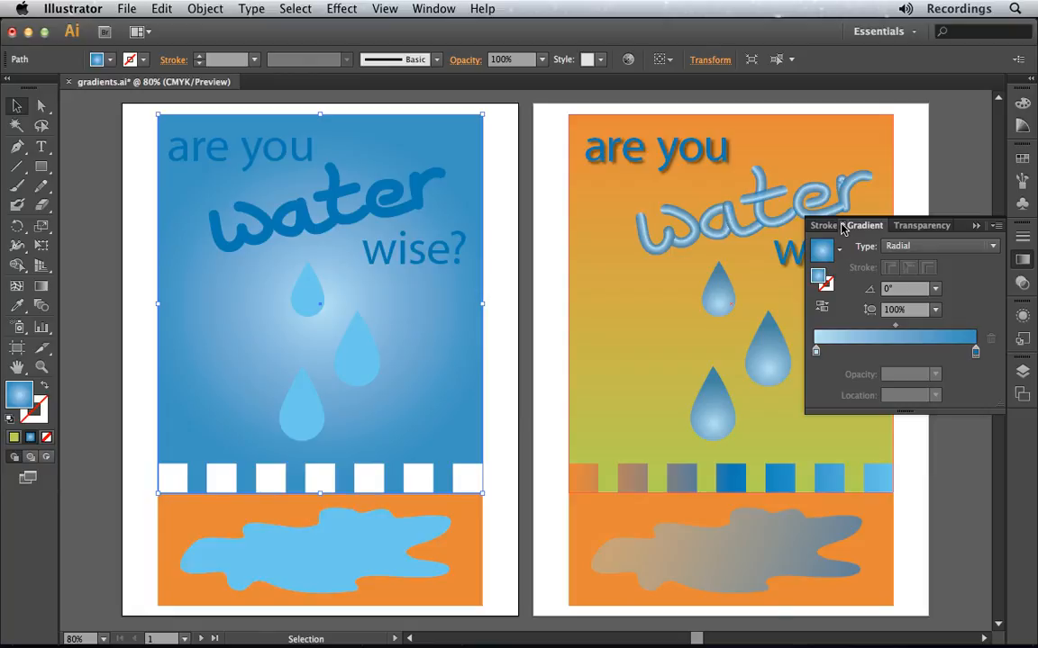
Try the Linear and Radial types on the background gradient, settle on Linear and set its angle to 45°.
{"action": "left_click", "coordinate": [993, 246]}
{"action": "left_click", "coordinate": [963, 266]}
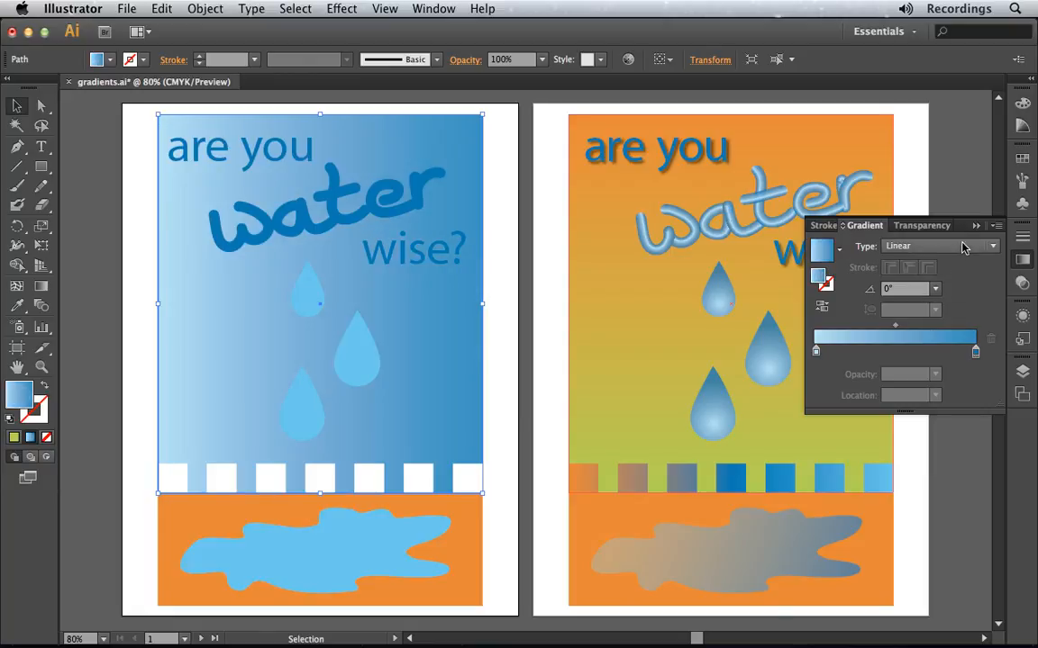
{"action": "left_click", "coordinate": [956, 248]}
{"action": "left_click", "coordinate": [932, 282]}
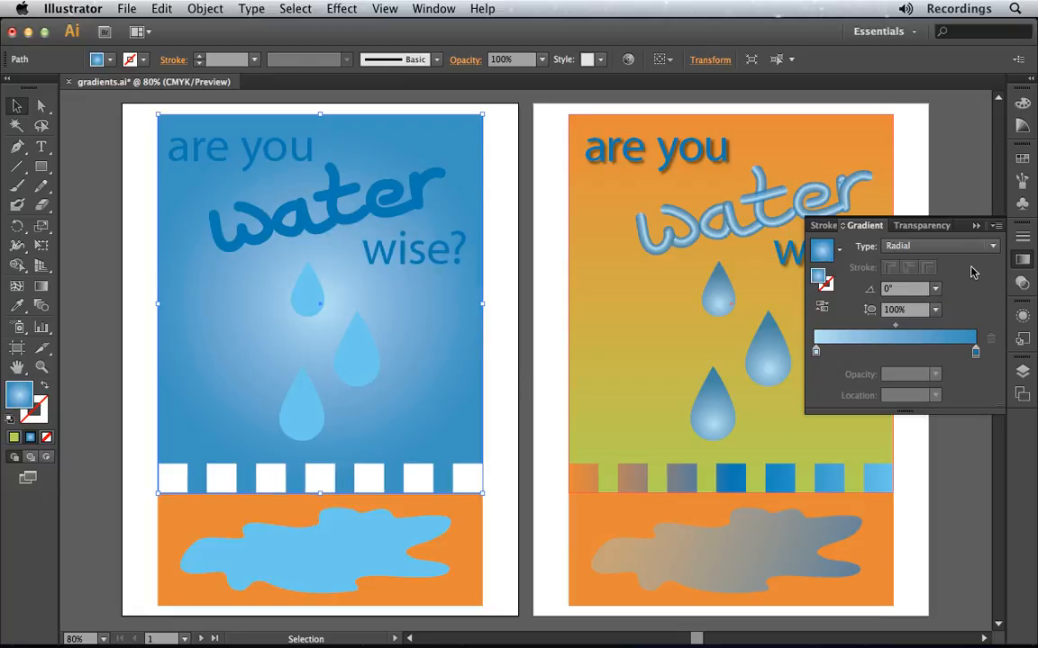
{"action": "left_click", "coordinate": [968, 248]}
{"action": "left_click", "coordinate": [960, 263]}
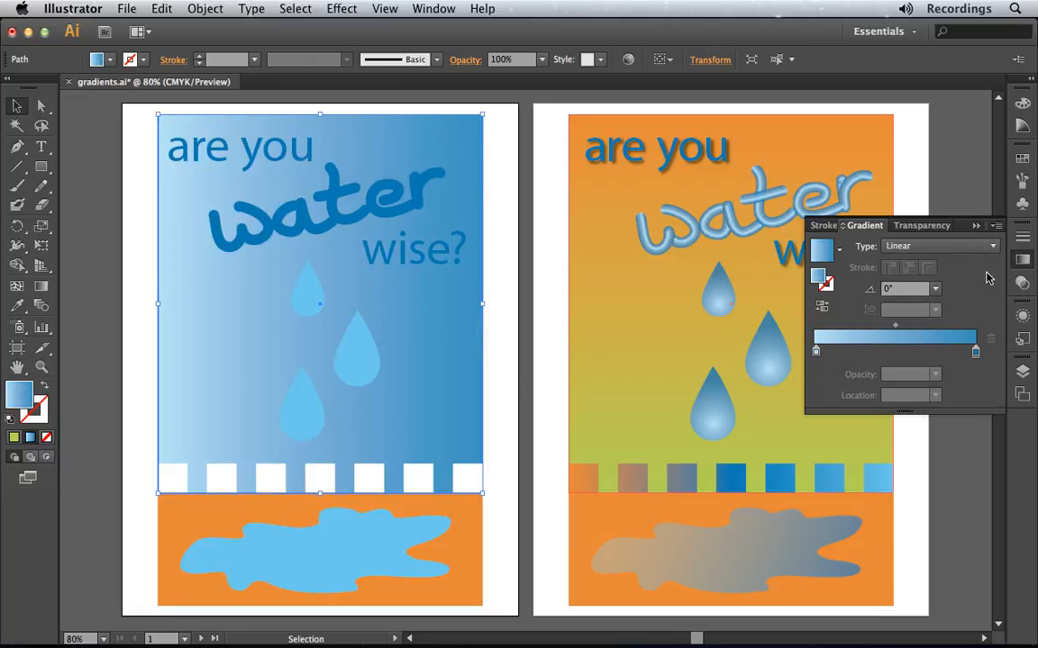
{"action": "left_click", "coordinate": [934, 290]}
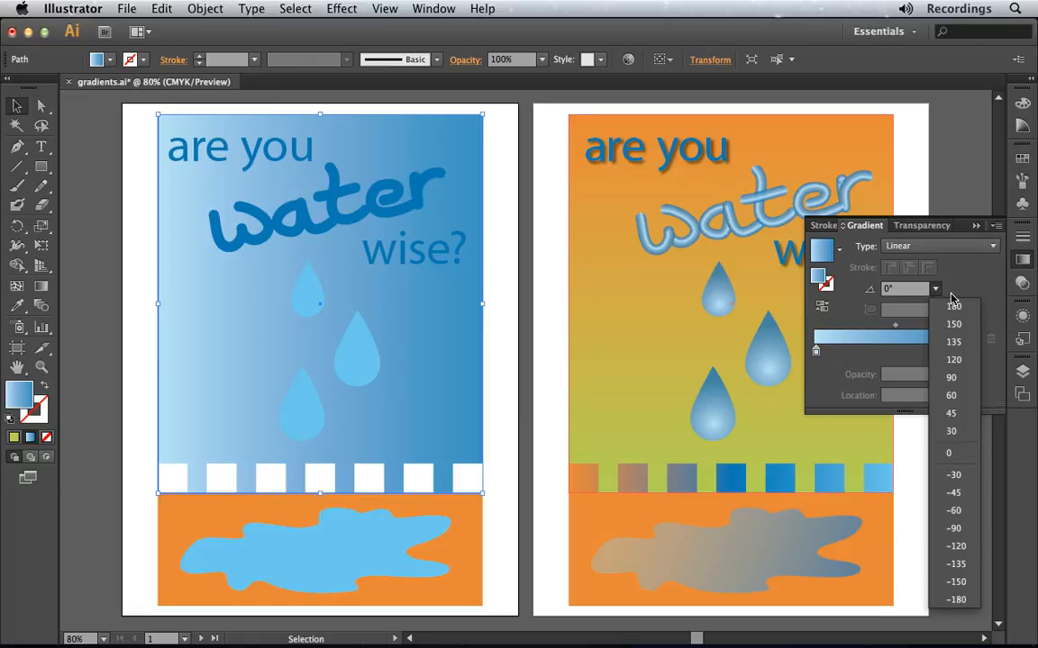
{"action": "left_click", "coordinate": [952, 414]}
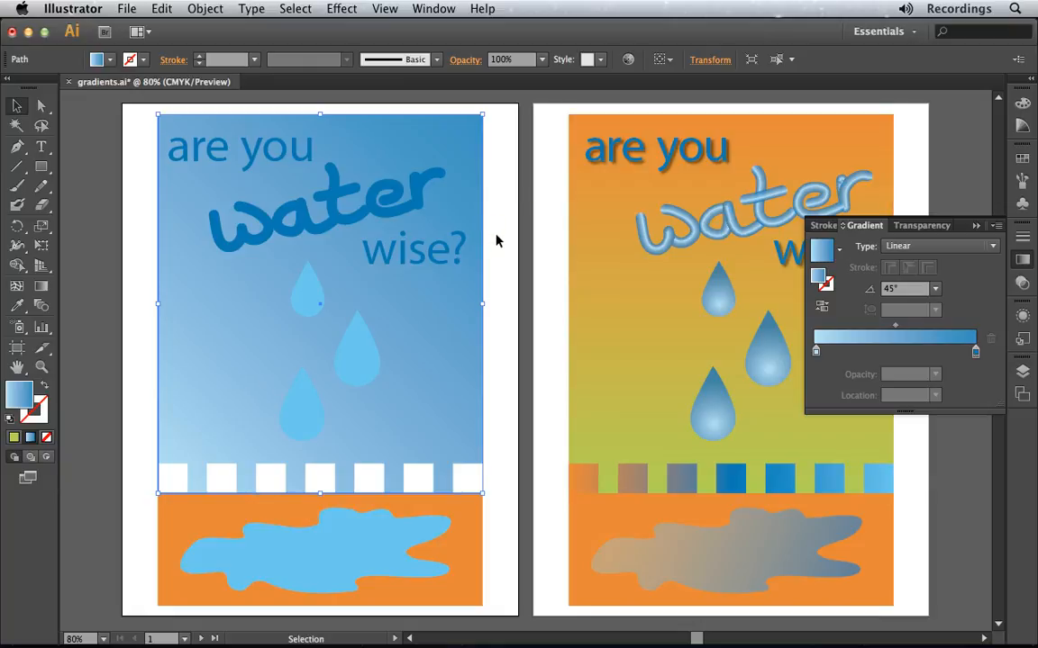
Set the background gradient to Radial and try a 50% aspect ratio before returning it to 100%.
{"action": "left_click", "coordinate": [911, 247]}
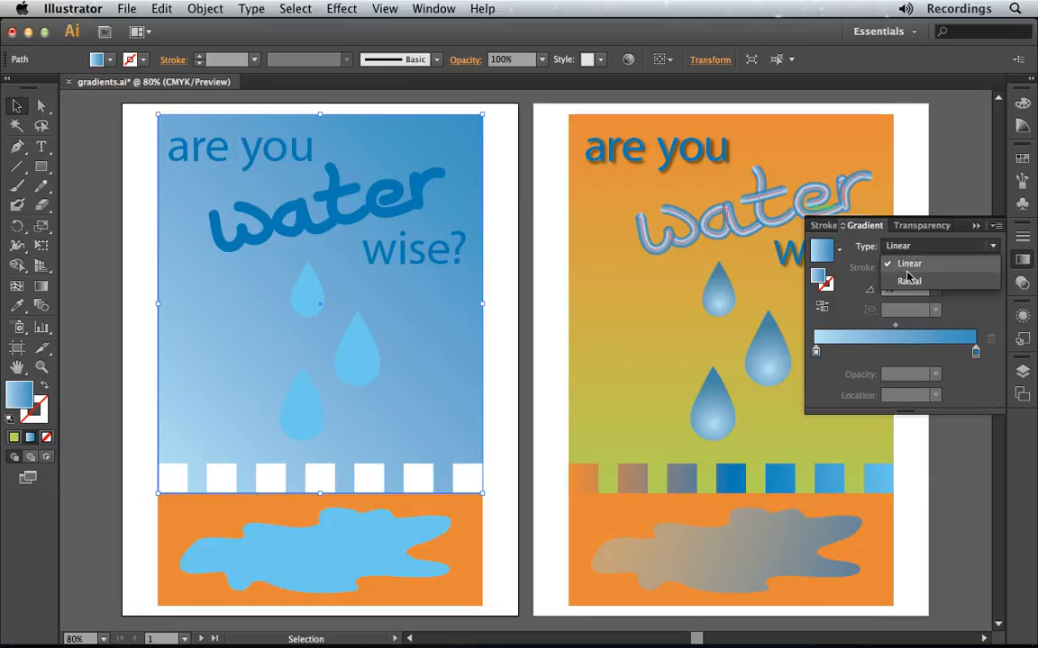
{"action": "left_click", "coordinate": [908, 281]}
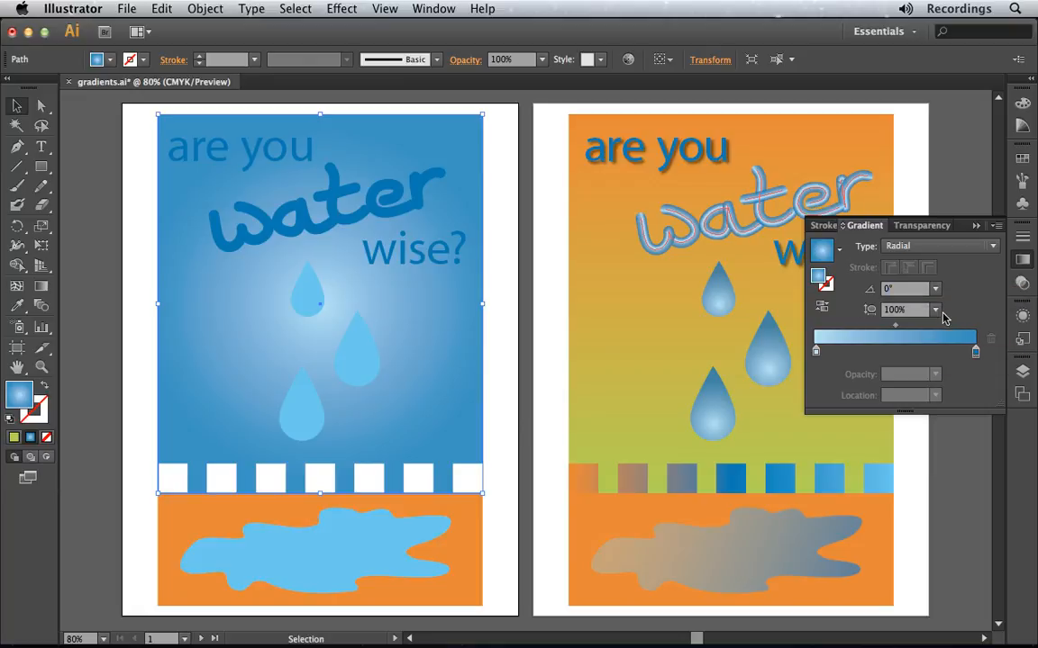
{"action": "left_click", "coordinate": [936, 311]}
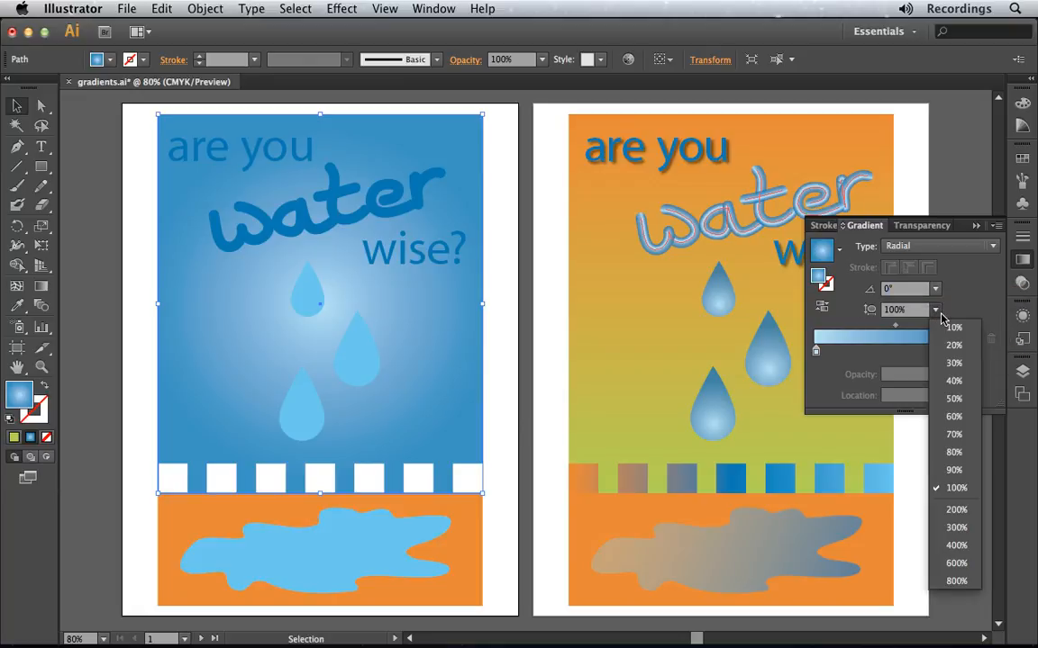
{"action": "left_click", "coordinate": [953, 392]}
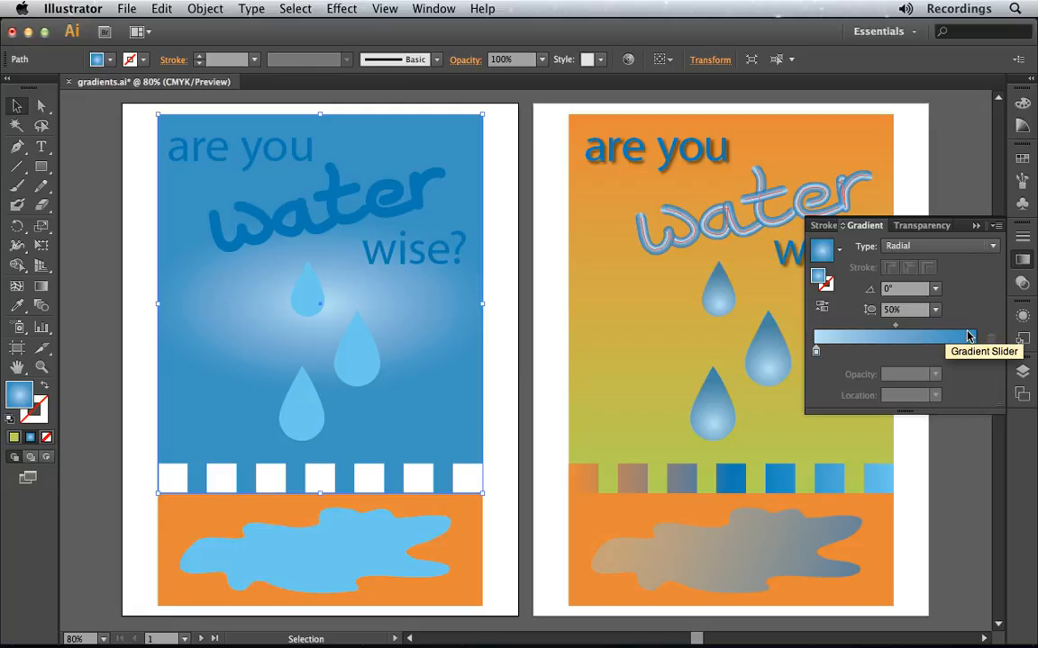
{"action": "left_click", "coordinate": [936, 311]}
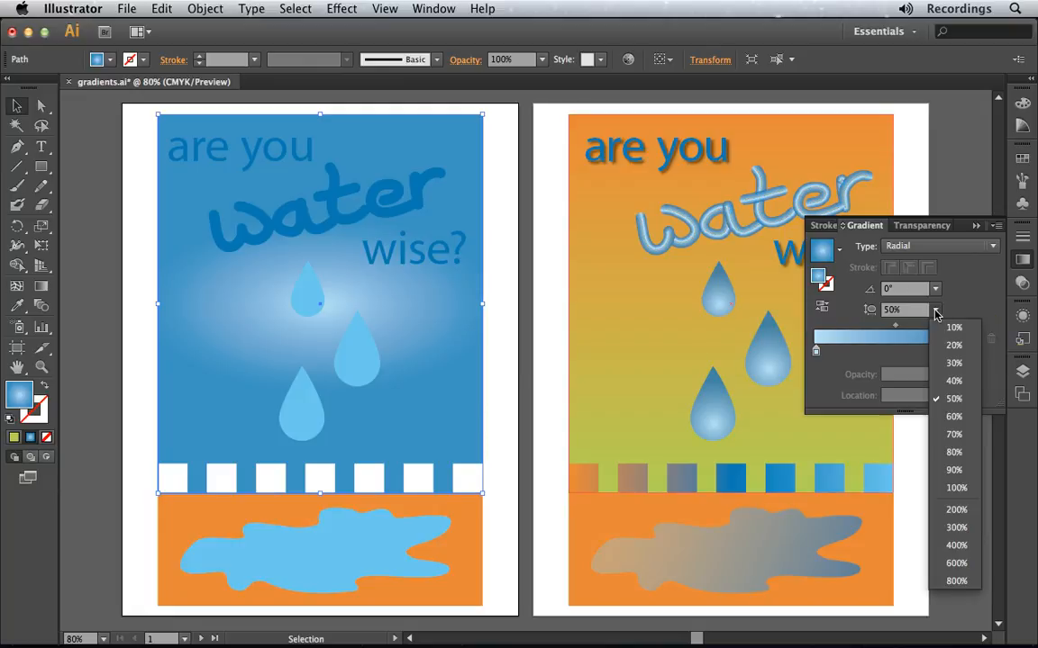
{"action": "left_click", "coordinate": [956, 487]}
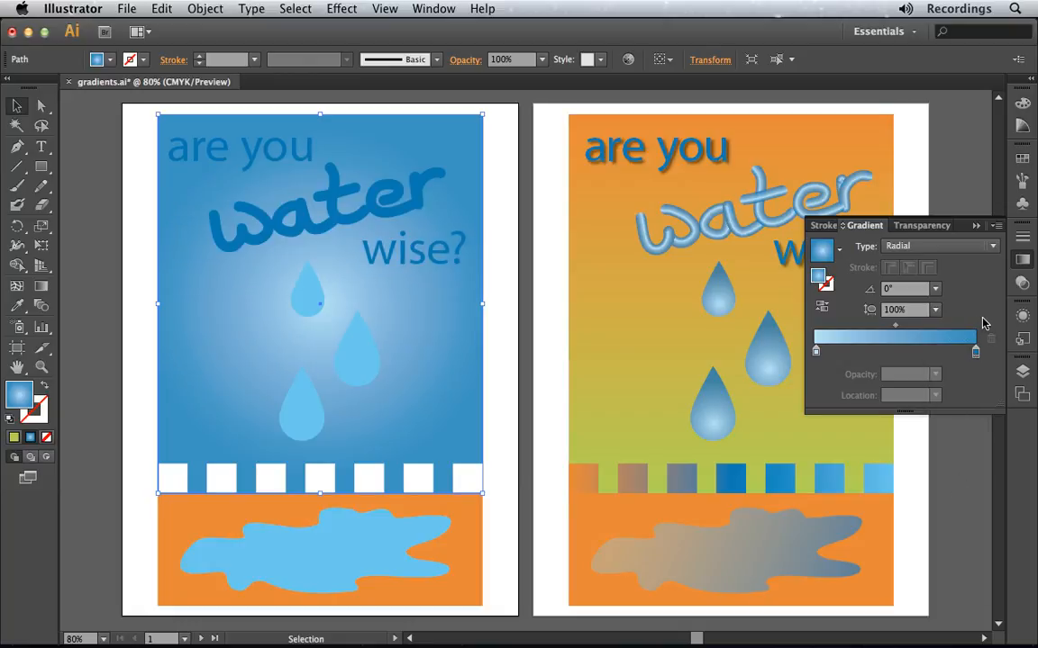
Recolor the gradient's starting stop with a custom blue-purple mix in the CMYK color model.
{"action": "left_click", "coordinate": [816, 353]}
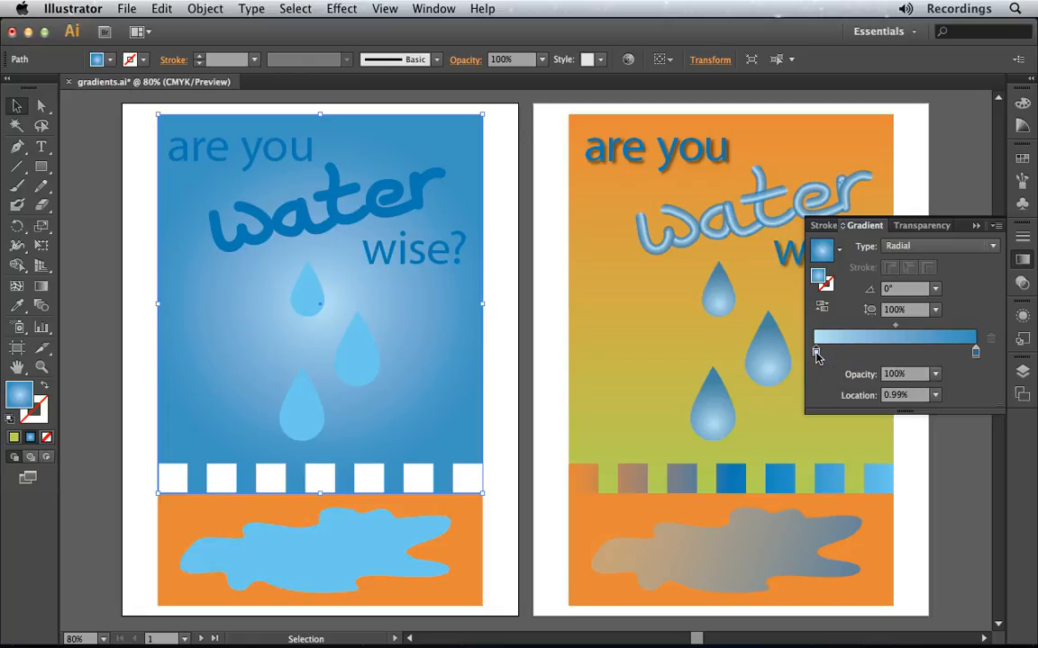
{"action": "double_click", "coordinate": [816, 353]}
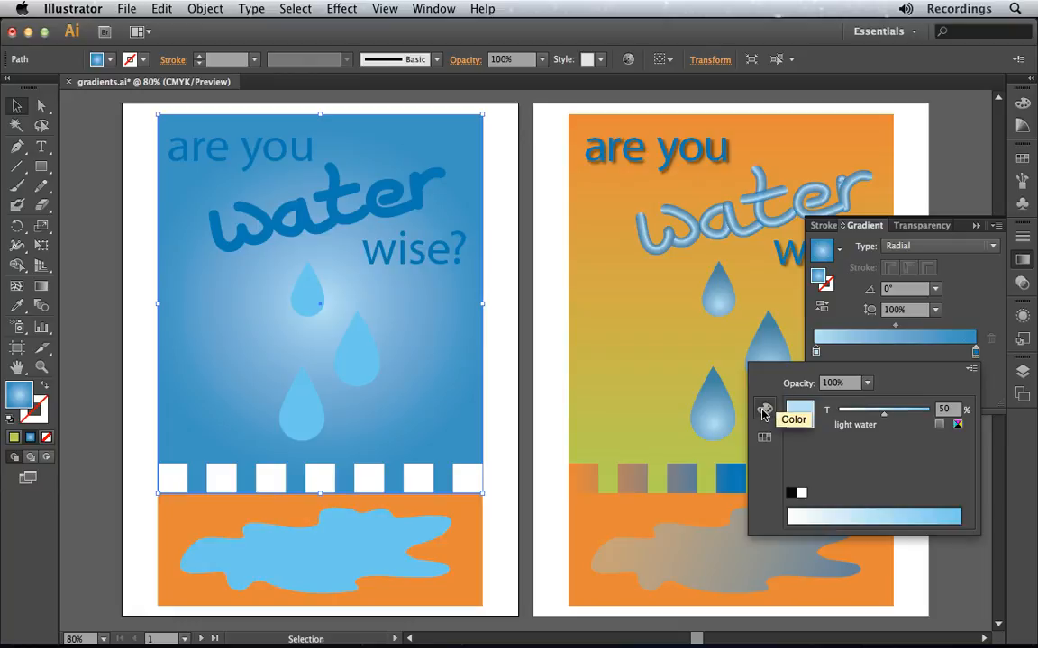
{"action": "left_click", "coordinate": [974, 373]}
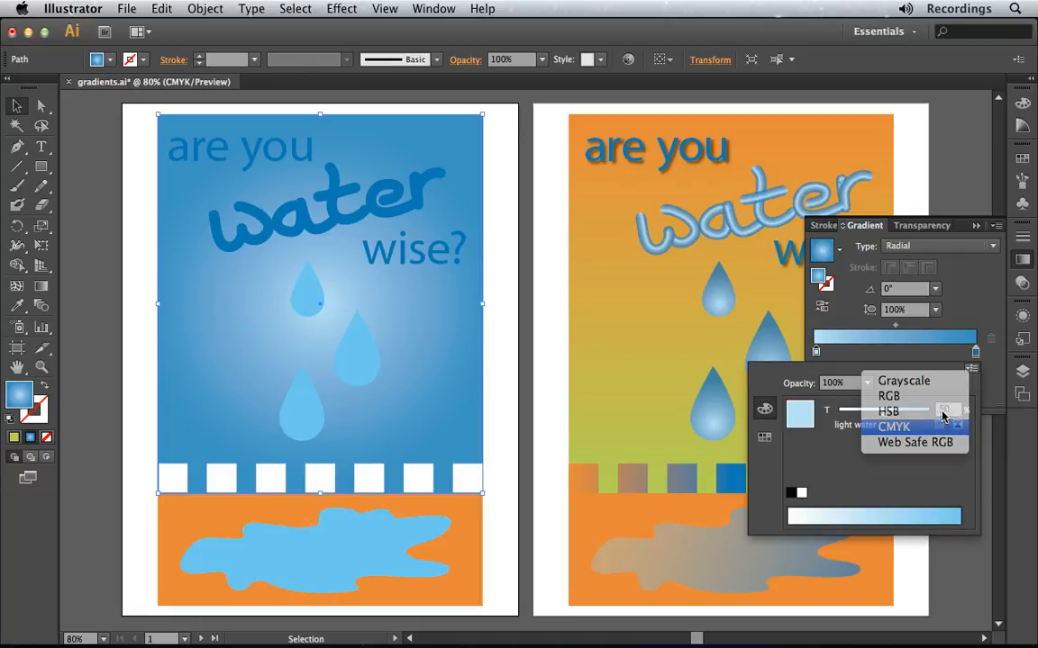
{"action": "left_click", "coordinate": [910, 426]}
{"action": "left_click_drag", "start_coordinate": [841, 435], "coordinate": [893, 414]}
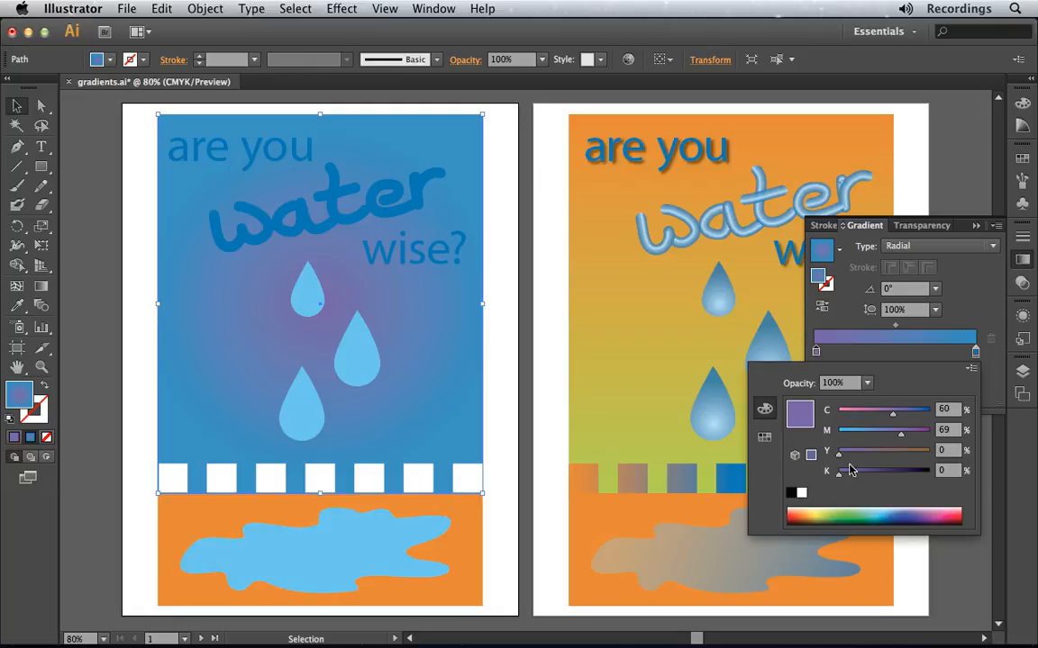
{"action": "mouse_move", "coordinate": [839, 460]}
{"action": "left_mouse_down"}
{"action": "mouse_move", "coordinate": [862, 454]}
{"action": "mouse_move", "coordinate": [874, 434]}
{"action": "mouse_move", "coordinate": [856, 433]}
{"action": "mouse_move", "coordinate": [905, 415]}
{"action": "mouse_move", "coordinate": [843, 458]}
{"action": "mouse_move", "coordinate": [844, 473]}
{"action": "left_mouse_up"}
Color the gradient's starting stop with the orange swatch C=0 M=50 Y=100 K=8 and set the gradient type to Linear.
{"action": "left_click", "coordinate": [765, 440]}
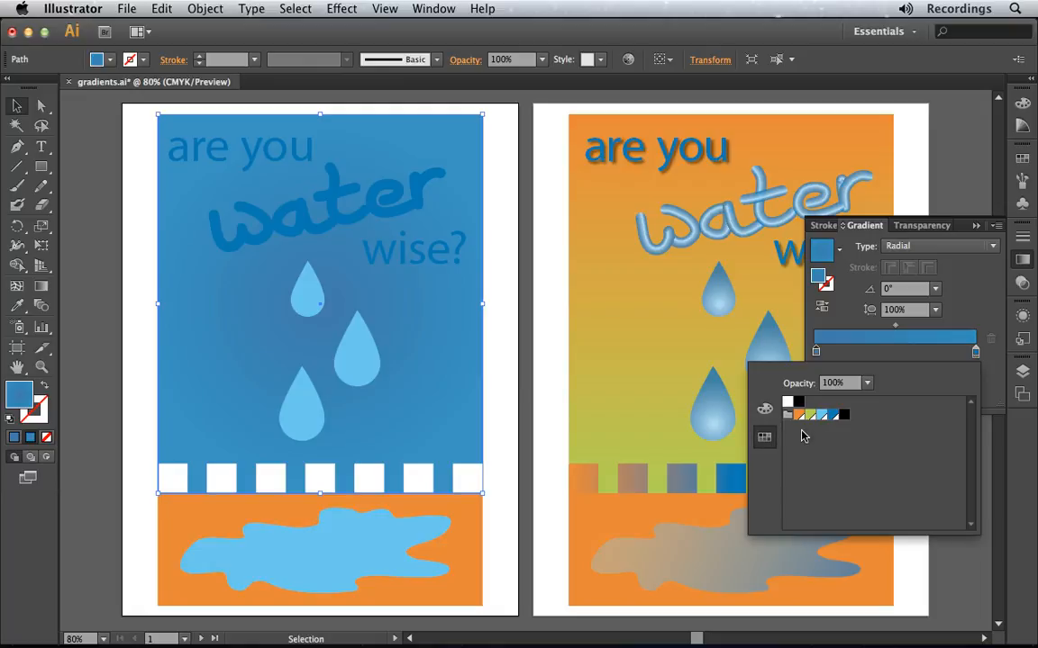
{"action": "left_click", "coordinate": [799, 416]}
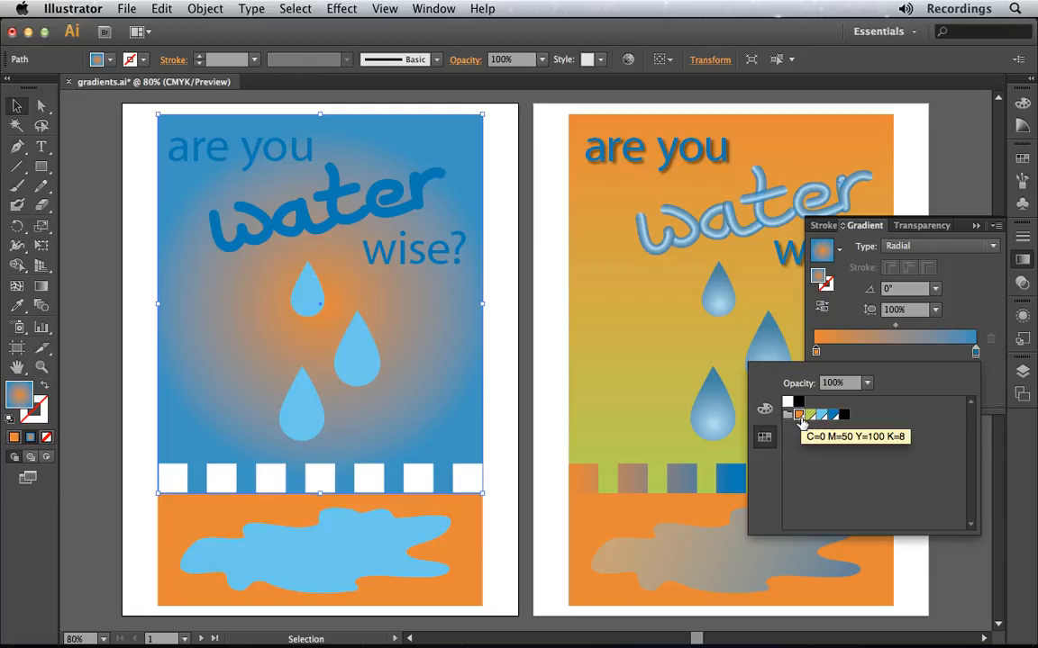
{"action": "left_click", "coordinate": [903, 352]}
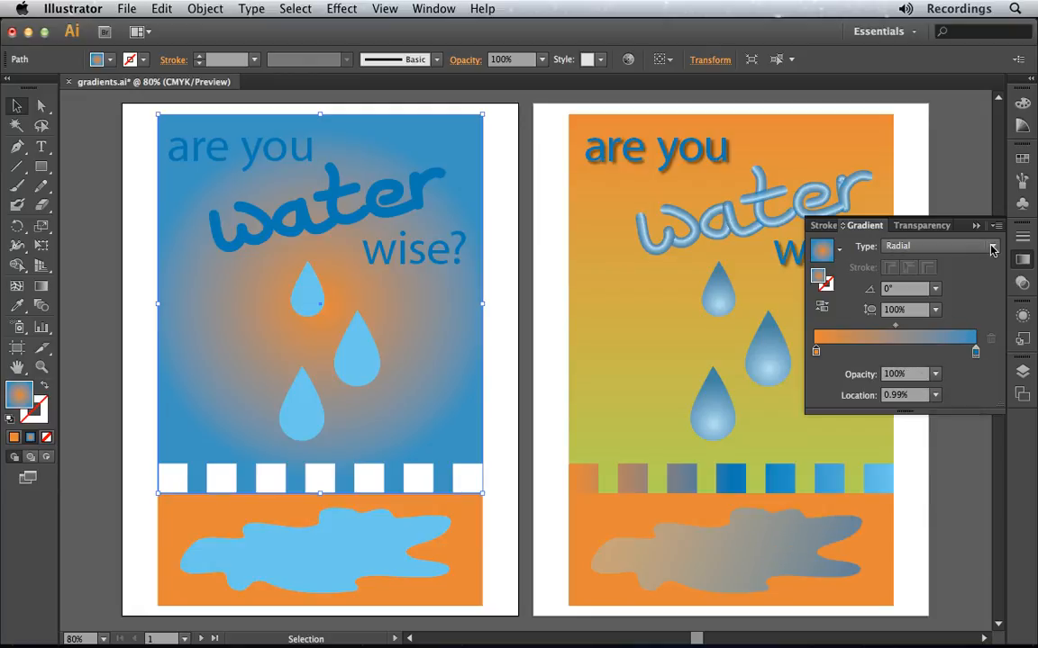
{"action": "left_click", "coordinate": [986, 247]}
{"action": "left_click", "coordinate": [908, 264]}
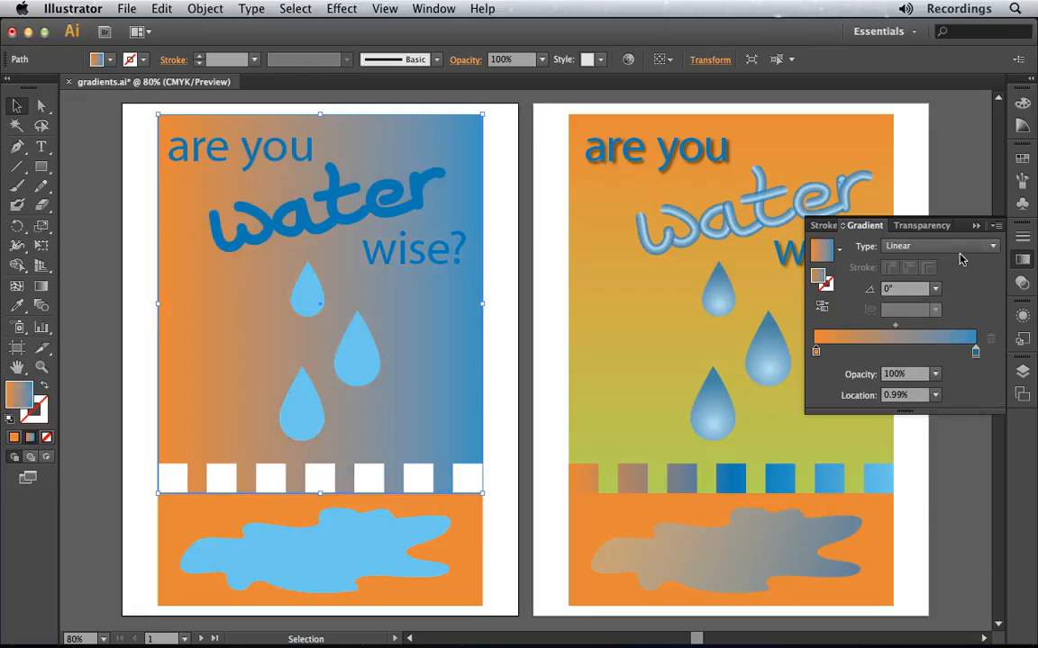
Color the gradient's end stop with the green swatch.
{"action": "left_click", "coordinate": [976, 355]}
{"action": "double_click", "coordinate": [976, 354]}
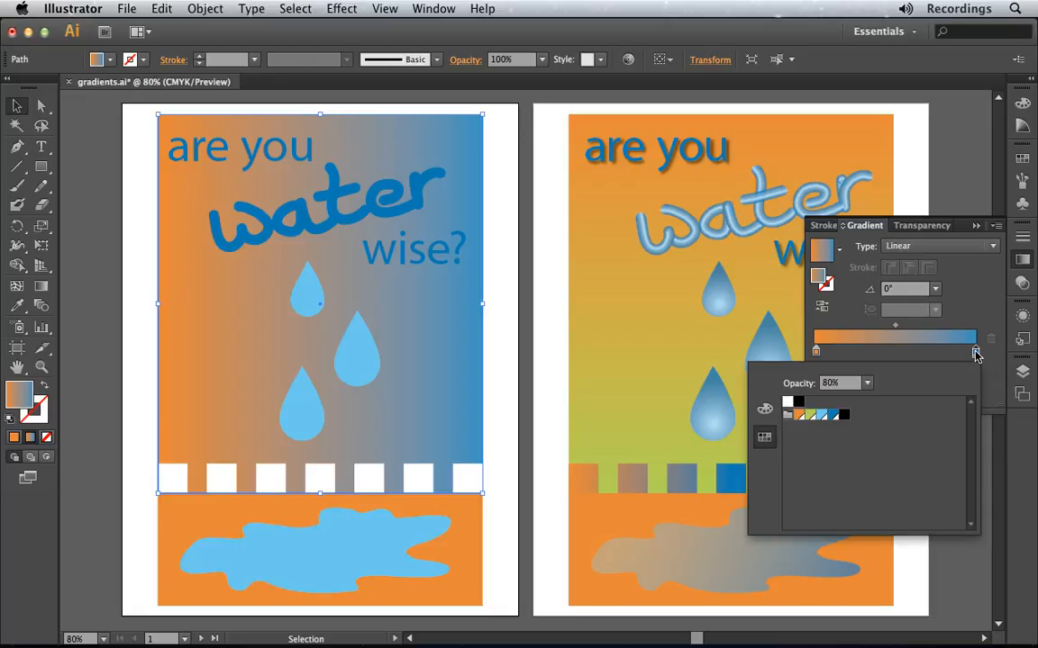
{"action": "left_click", "coordinate": [813, 415]}
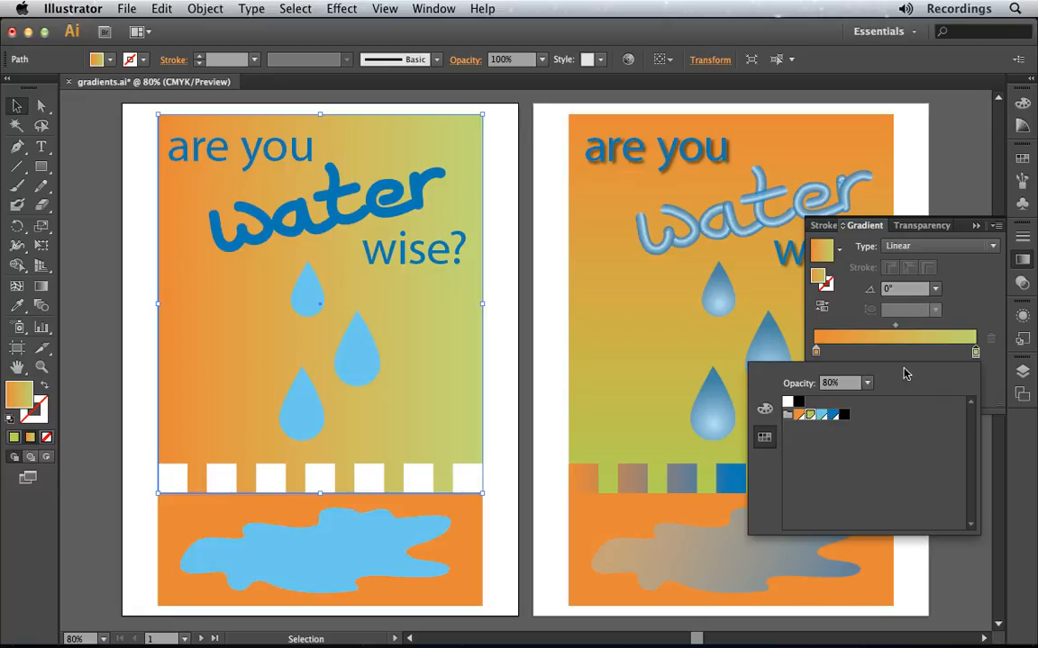
{"action": "left_click", "coordinate": [976, 307]}
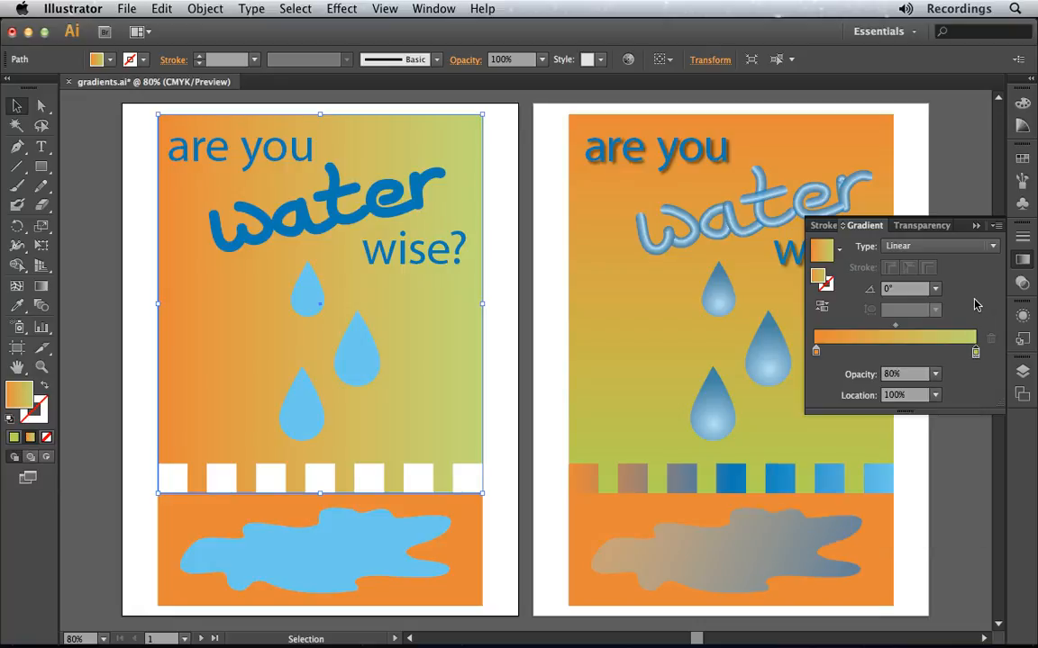
Set the background gradient's angle to 90° and reverse it so orange is above green.
{"action": "left_click", "coordinate": [935, 288]}
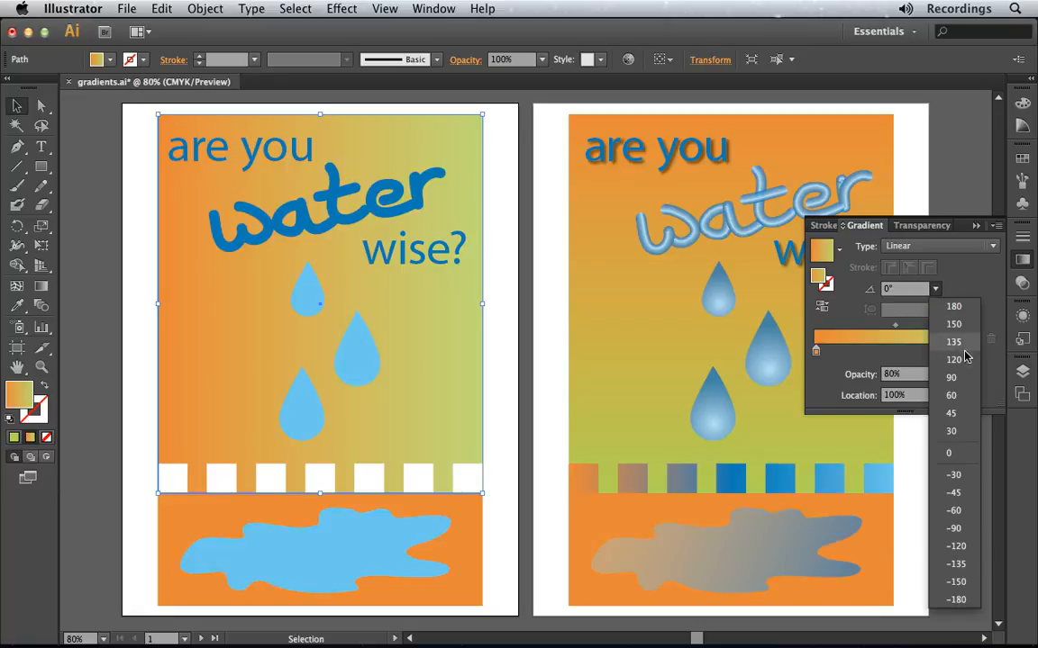
{"action": "left_click", "coordinate": [954, 377]}
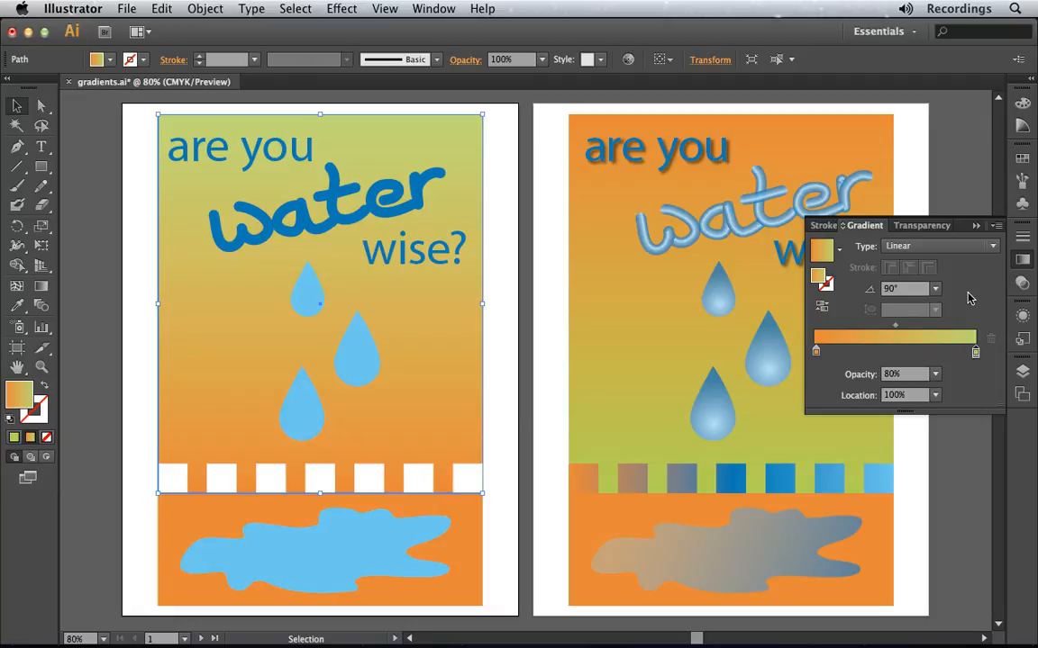
{"action": "left_click", "coordinate": [823, 308]}
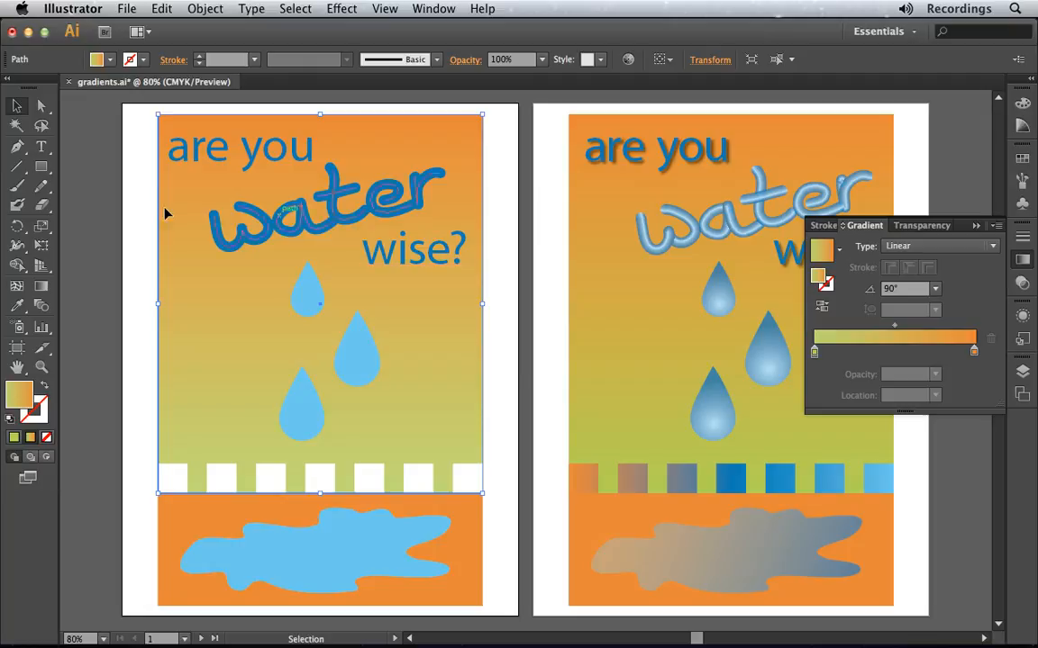
Add a gradient stop at about 51%, then try two extra stops on either side of it and remove both.
{"action": "left_click", "coordinate": [896, 351]}
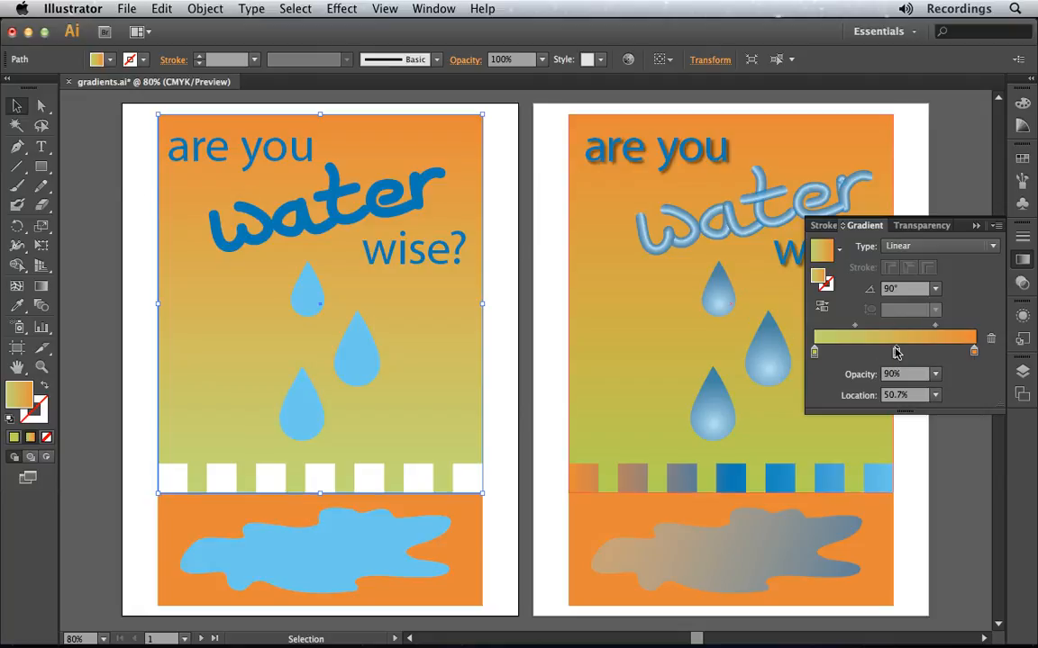
{"action": "left_click", "coordinate": [931, 351]}
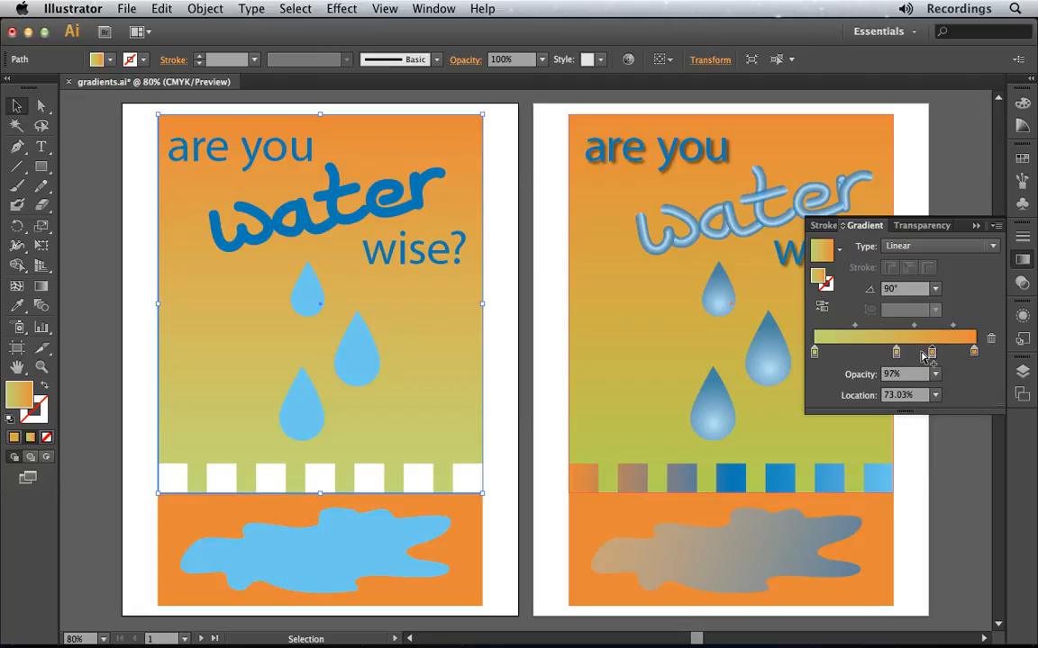
{"action": "left_click", "coordinate": [853, 352]}
{"action": "left_click_drag", "start_coordinate": [853, 351], "coordinate": [852, 387]}
{"action": "left_click_drag", "start_coordinate": [931, 352], "coordinate": [911, 475]}
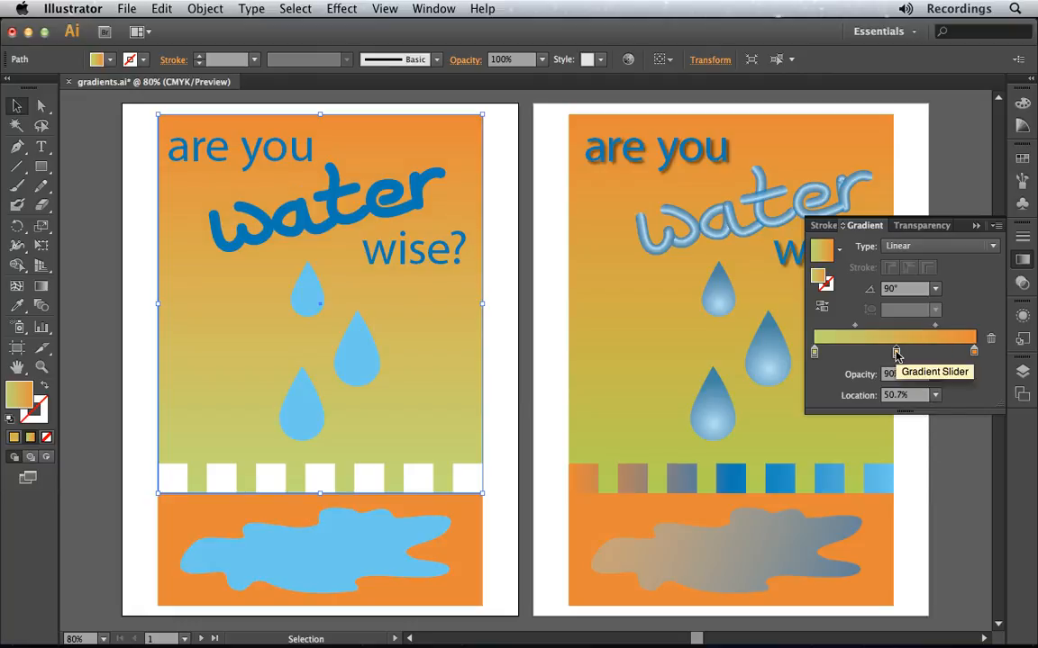
Color the gradient's middle stop with the dark blue swatch.
{"action": "double_click", "coordinate": [896, 351]}
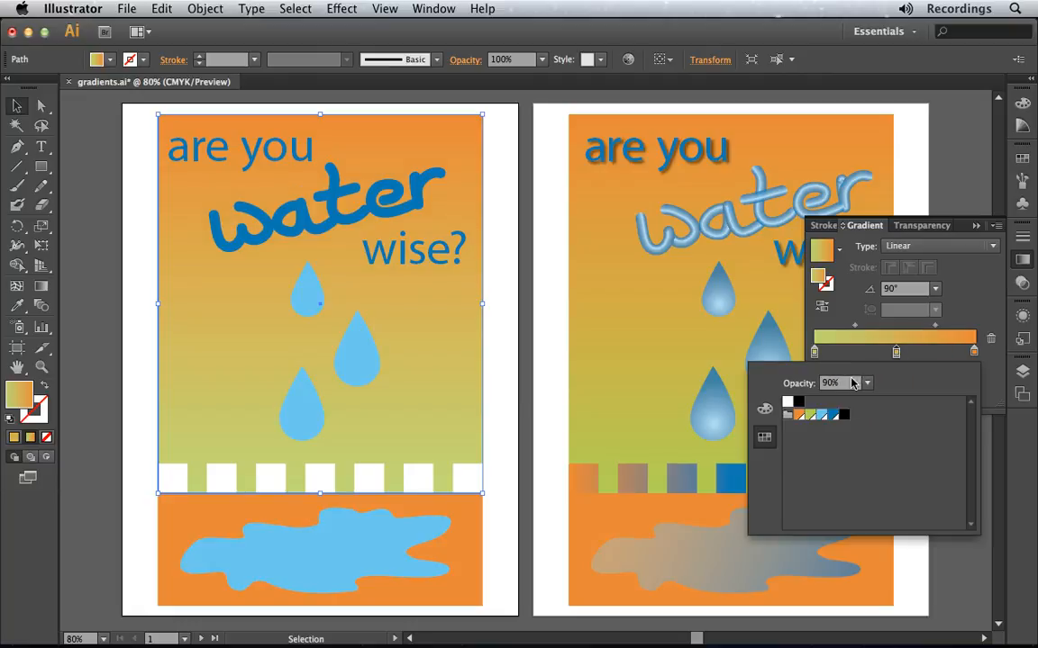
{"action": "left_click", "coordinate": [834, 415]}
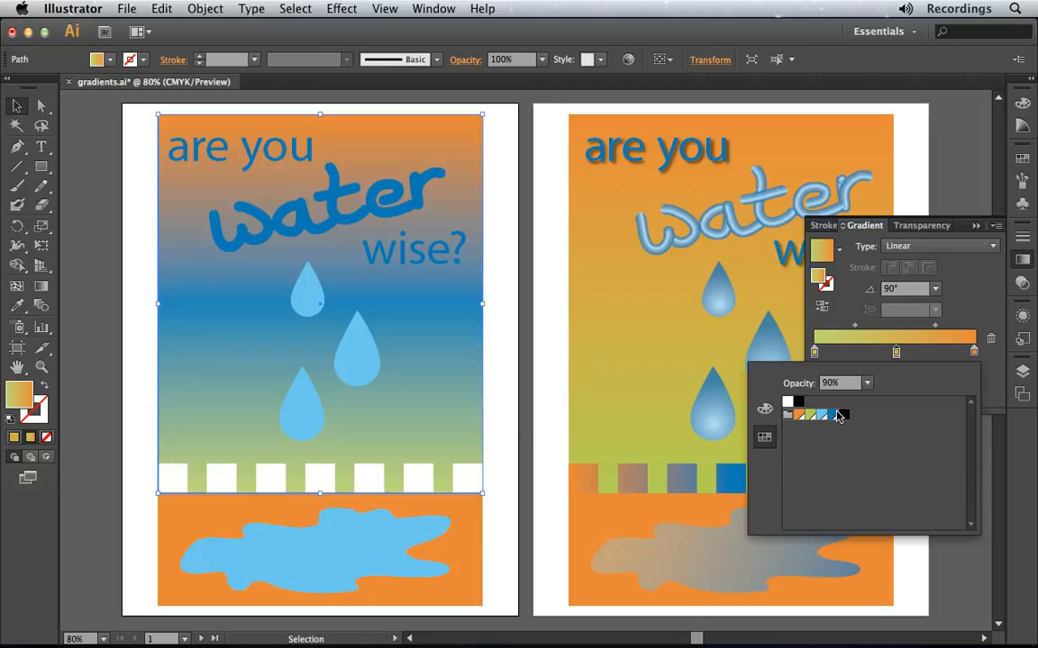
Remove the dark blue middle stop from the background gradient and deselect the rectangle.
{"action": "left_click", "coordinate": [898, 351]}
{"action": "left_click_drag", "start_coordinate": [898, 351], "coordinate": [881, 446]}
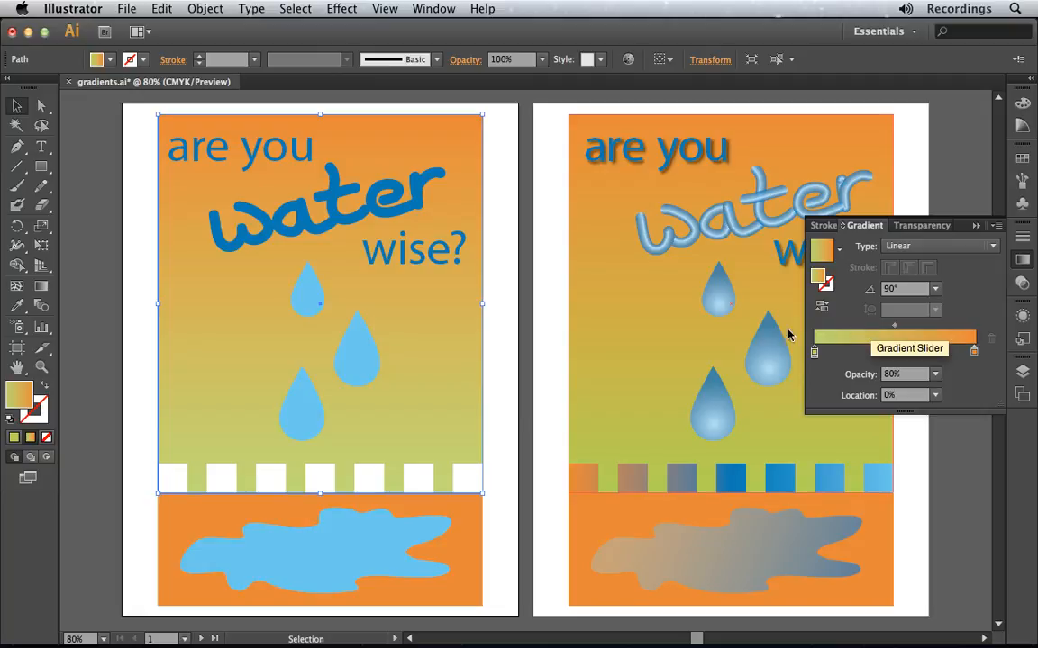
{"action": "left_click", "coordinate": [555, 334]}
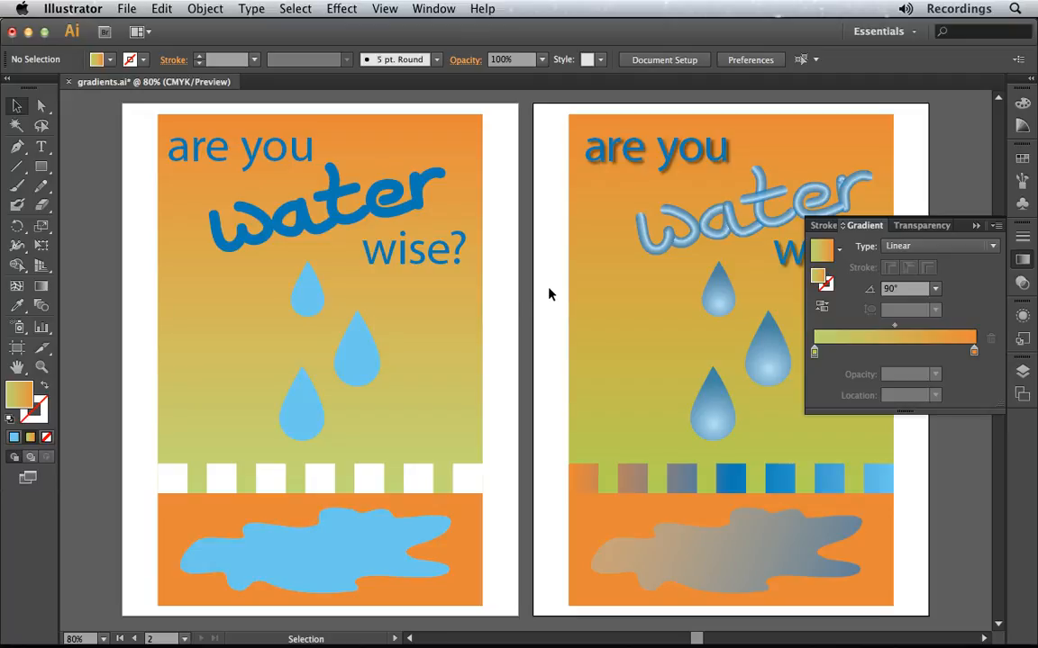
Fill the uppermost water drop with a radial gradient and color its start stop with the dark blue swatch.
{"action": "left_click", "coordinate": [307, 301]}
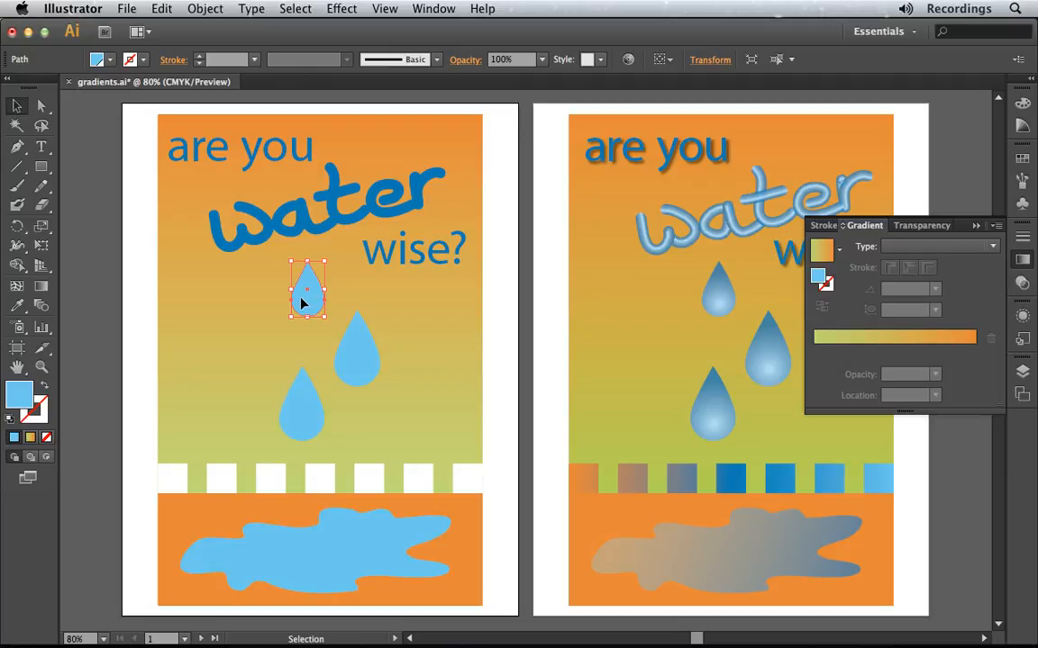
{"action": "left_click", "coordinate": [992, 246]}
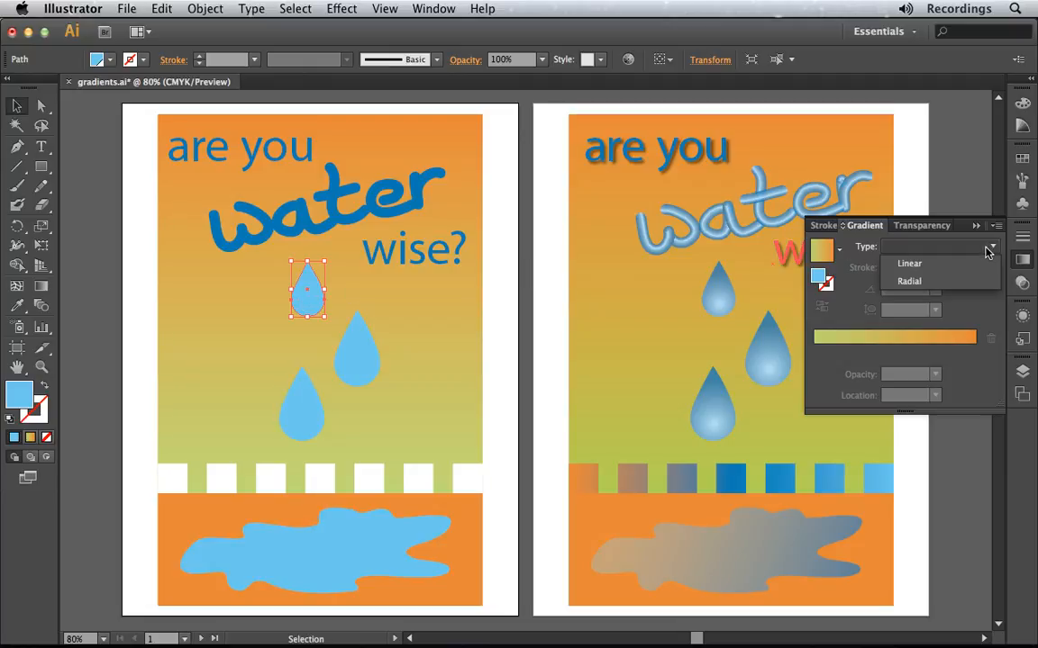
{"action": "left_click", "coordinate": [944, 281]}
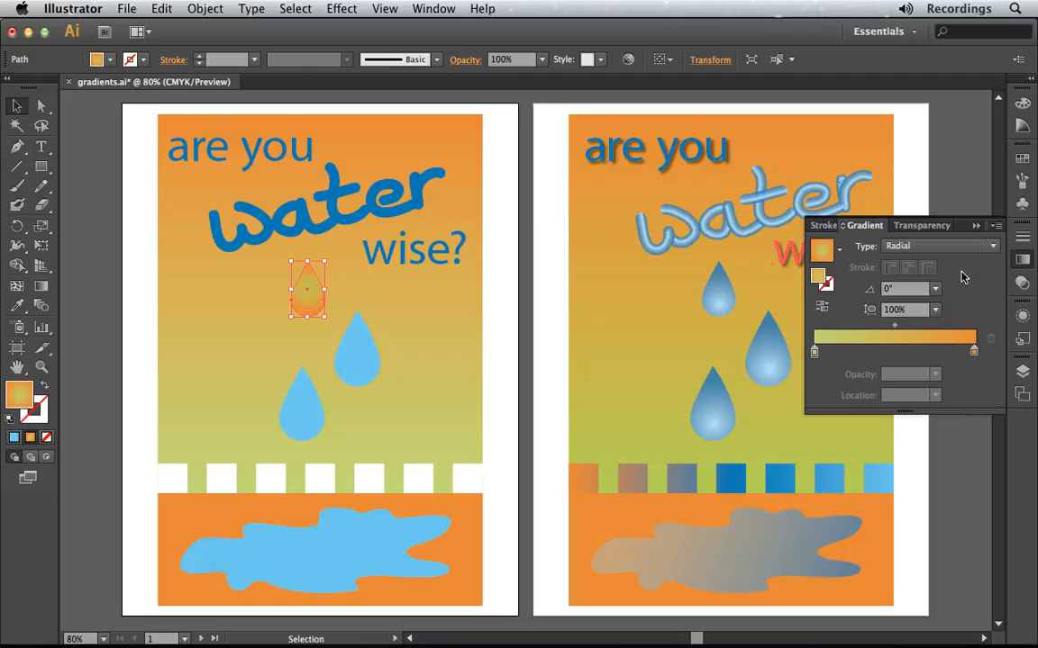
{"action": "left_click", "coordinate": [815, 352]}
{"action": "double_click", "coordinate": [815, 353]}
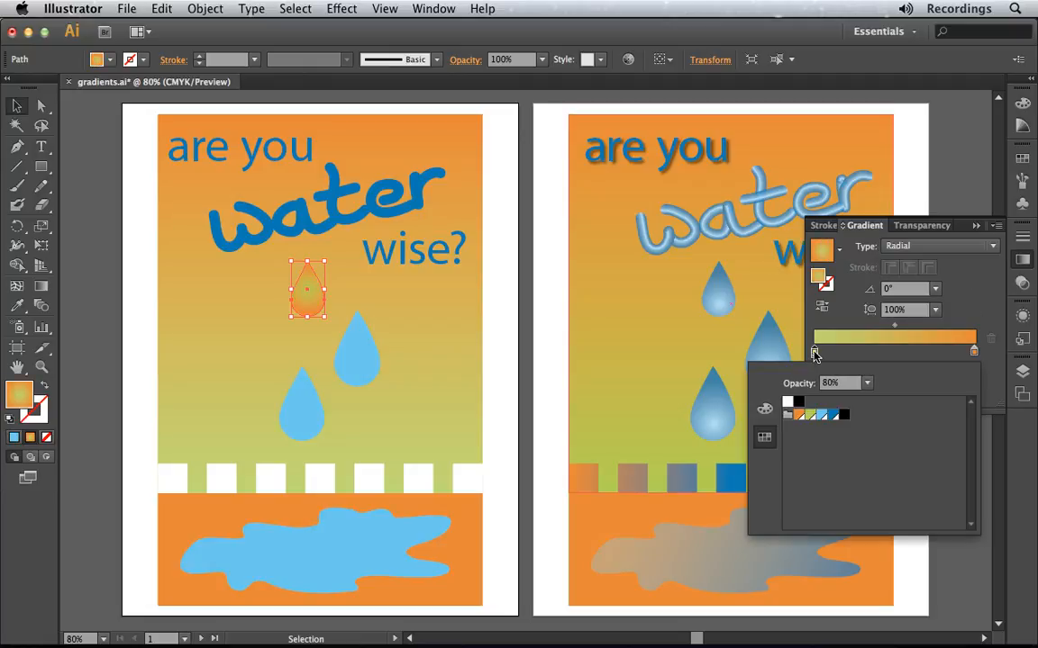
{"action": "left_click", "coordinate": [831, 416]}
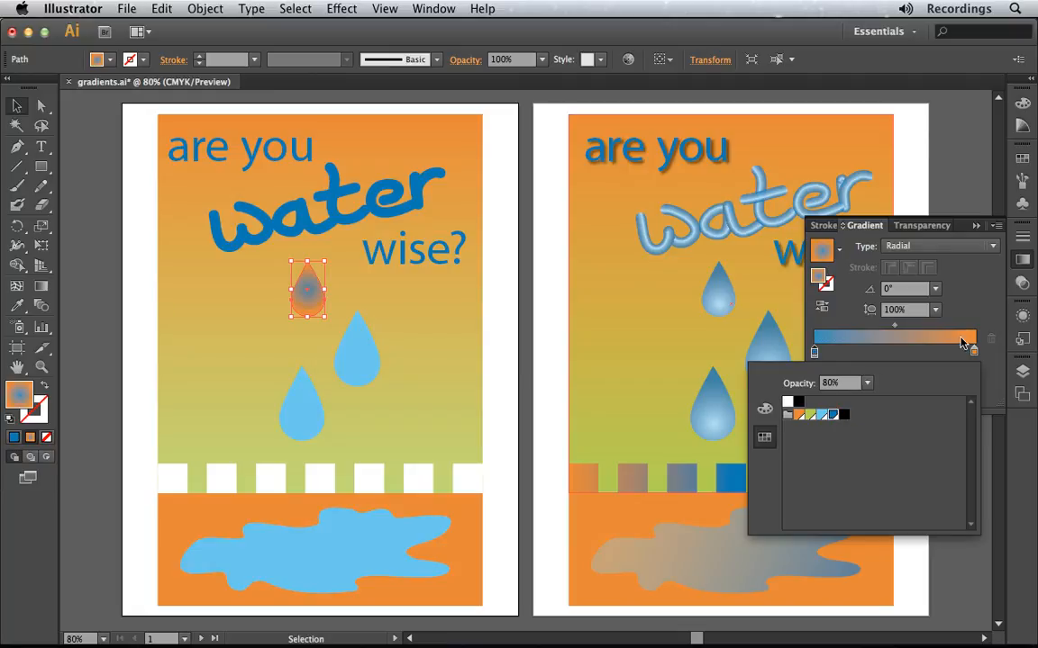
Color the drop gradient's end stop with a 26% tint of the dark water swatch, then reverse the gradient.
{"action": "left_click", "coordinate": [974, 352]}
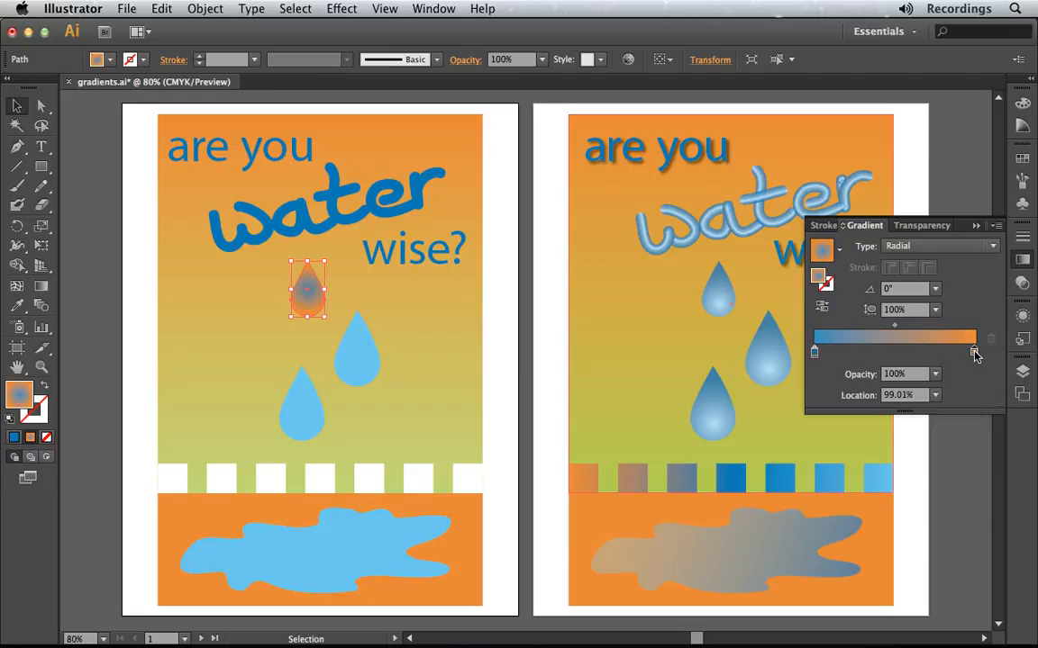
{"action": "double_click", "coordinate": [974, 353]}
{"action": "left_click", "coordinate": [833, 416]}
{"action": "left_click", "coordinate": [764, 411]}
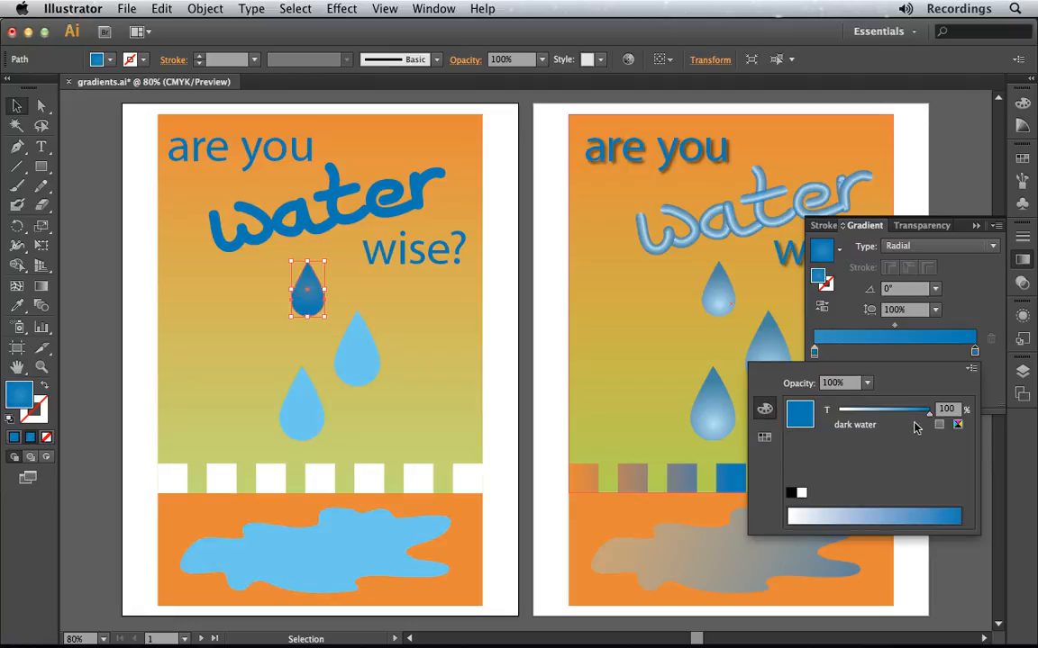
{"action": "left_click_drag", "start_coordinate": [926, 412], "coordinate": [862, 416]}
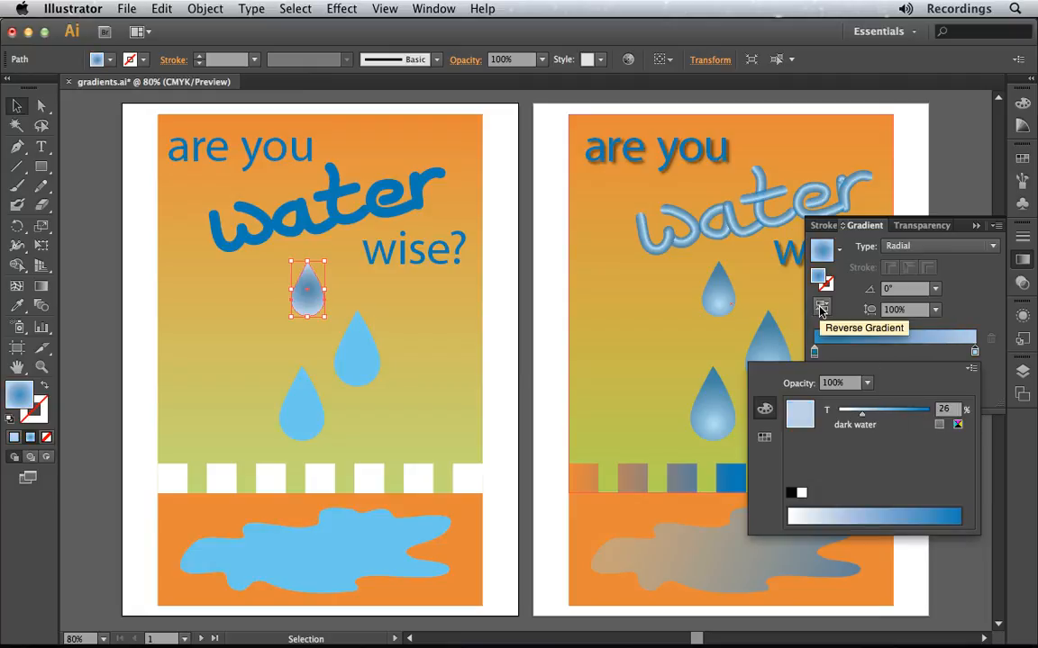
{"action": "left_click", "coordinate": [822, 309]}
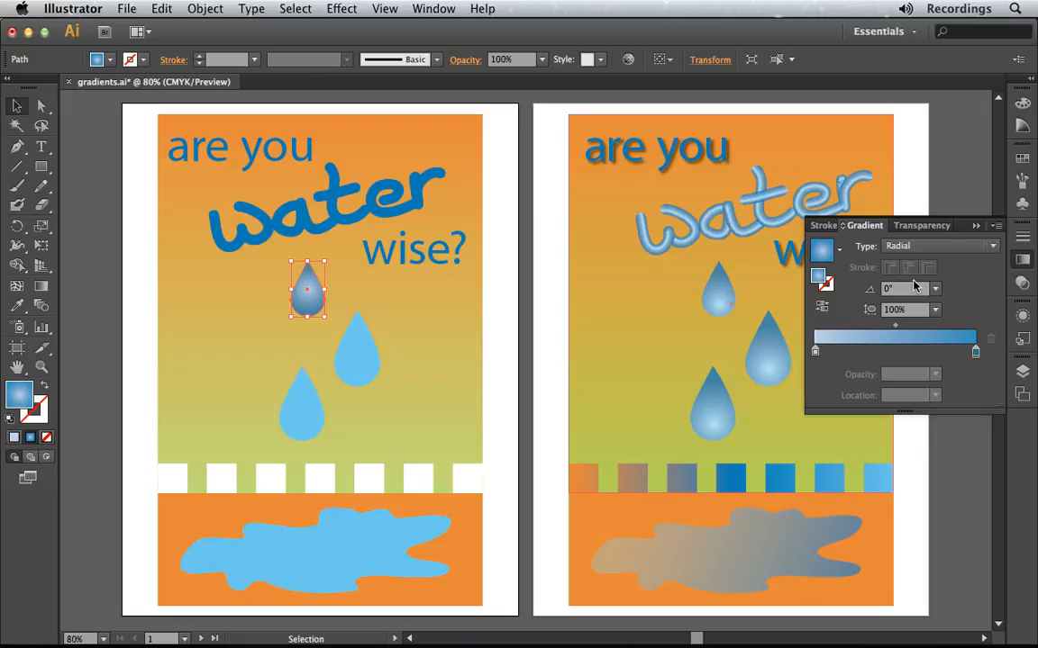
Save the drop's radial gradient as a swatch and apply it to the other two water drops.
{"action": "left_click", "coordinate": [839, 251]}
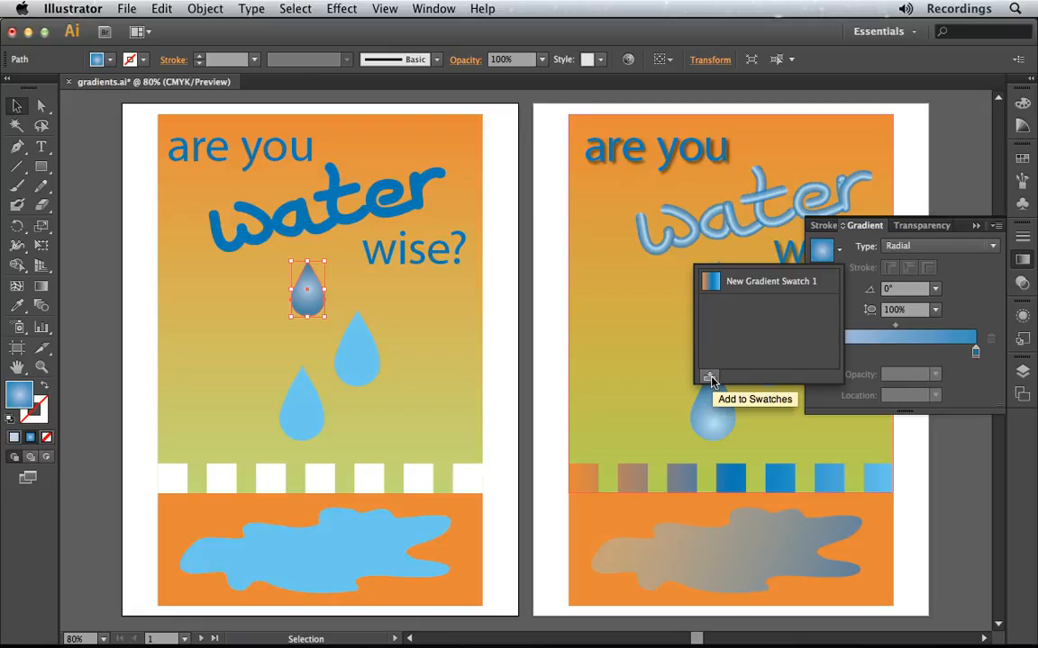
{"action": "left_click", "coordinate": [710, 379]}
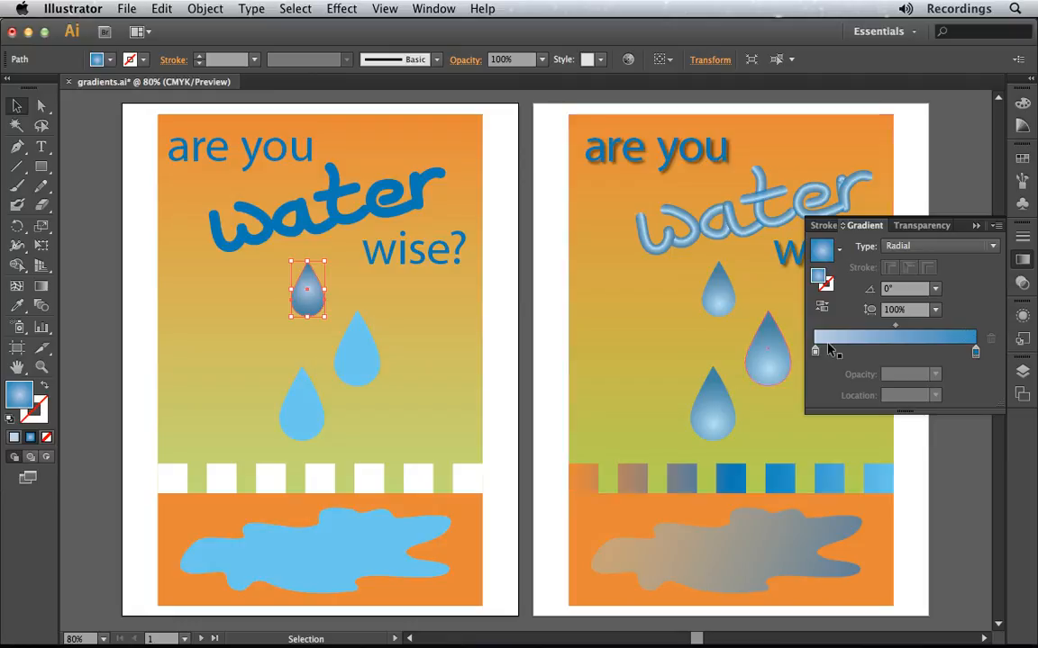
{"action": "left_click", "coordinate": [1022, 158]}
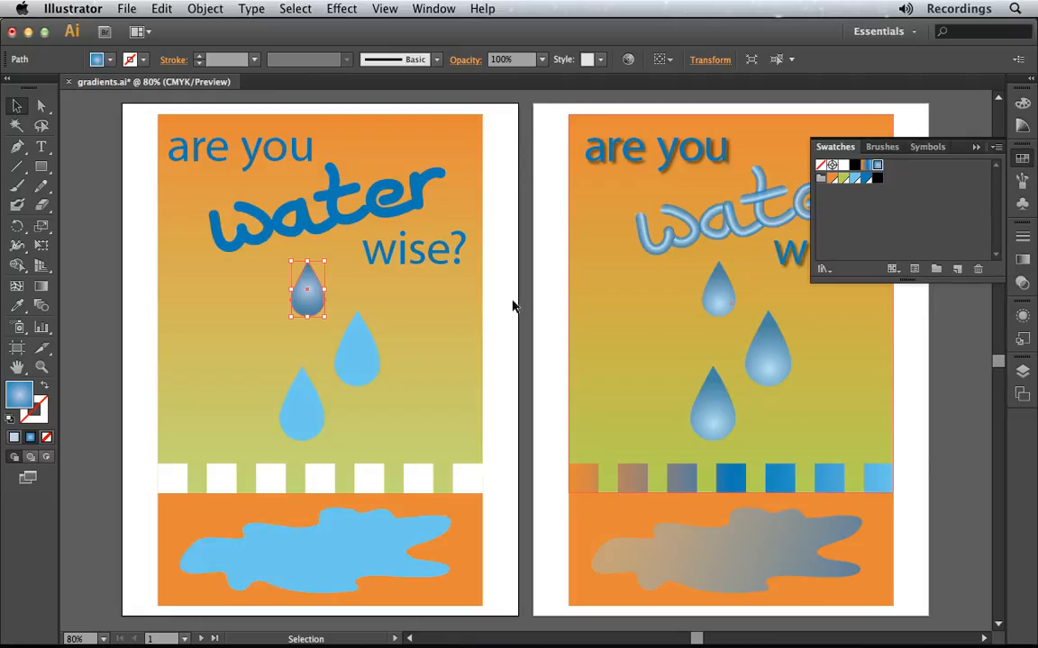
{"action": "left_click", "coordinate": [372, 363]}
{"action": "left_click", "coordinate": [876, 166]}
{"action": "left_click", "coordinate": [305, 416]}
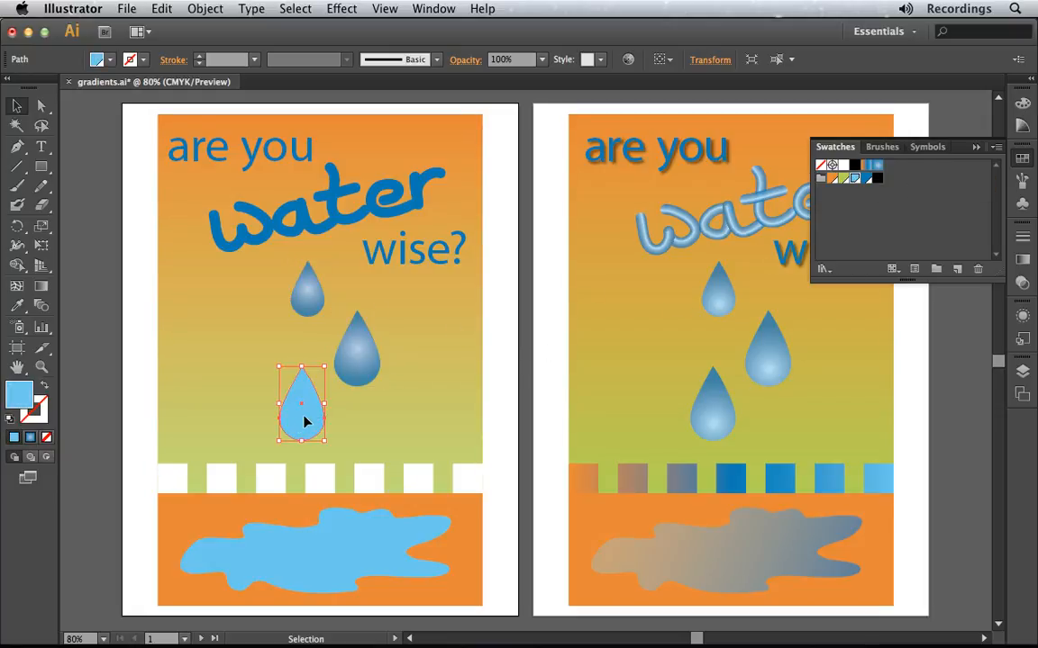
{"action": "left_click", "coordinate": [875, 166]}
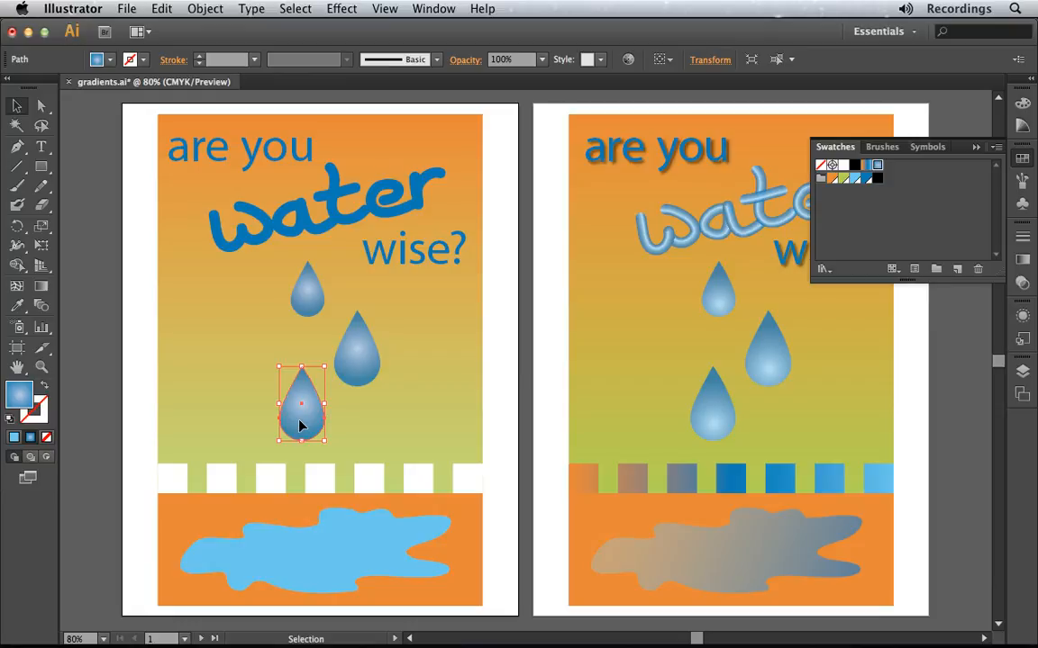
Redraw the radial gradient in all three drops with the Gradient tool, from near each drop's base up to its tip, and deselect.
{"action": "left_click", "coordinate": [40, 288]}
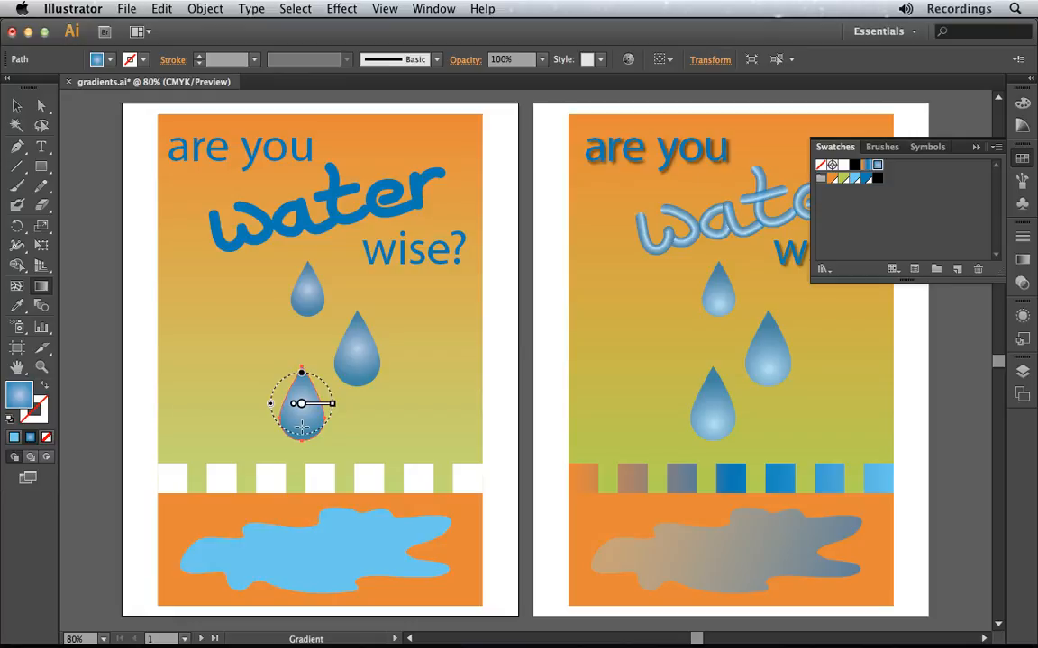
{"action": "left_click_drag", "start_coordinate": [301, 431], "coordinate": [302, 366]}
{"action": "key", "text": "v"}
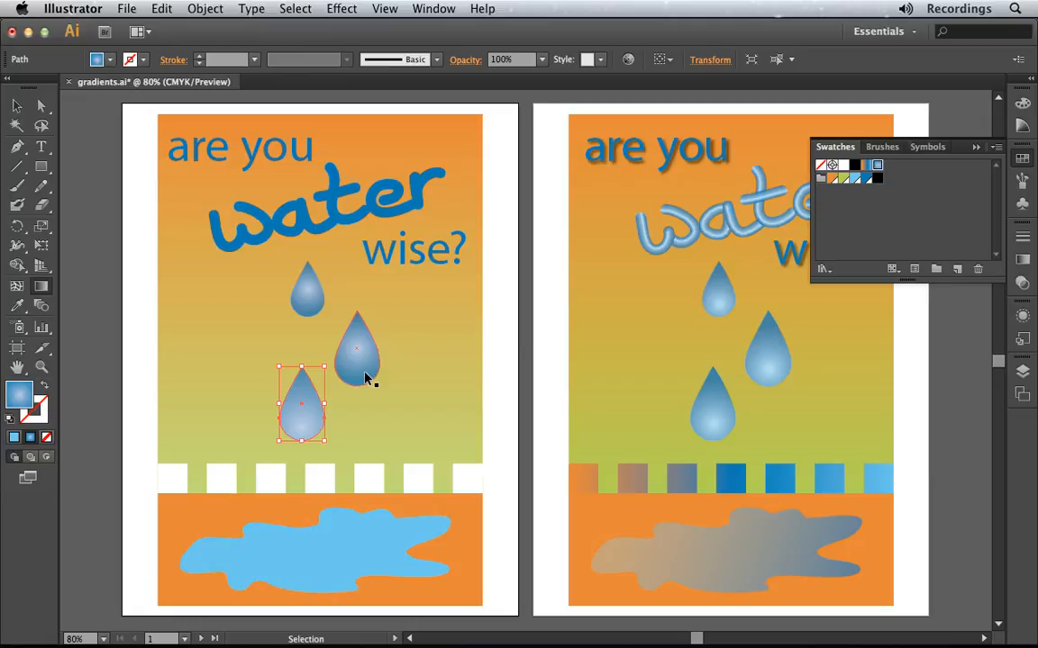
{"action": "left_click", "coordinate": [364, 372]}
{"action": "key", "text": "g"}
{"action": "left_click_drag", "start_coordinate": [357, 375], "coordinate": [357, 316]}
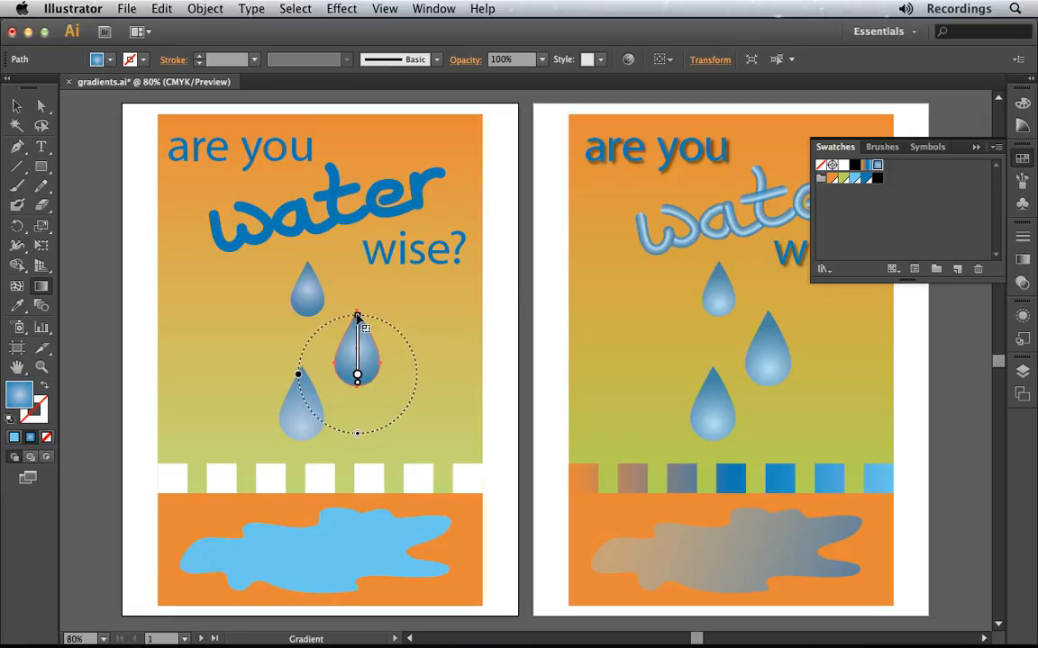
{"action": "left_click", "coordinate": [307, 286], "text": "super"}
{"action": "left_click_drag", "start_coordinate": [303, 308], "coordinate": [304, 256]}
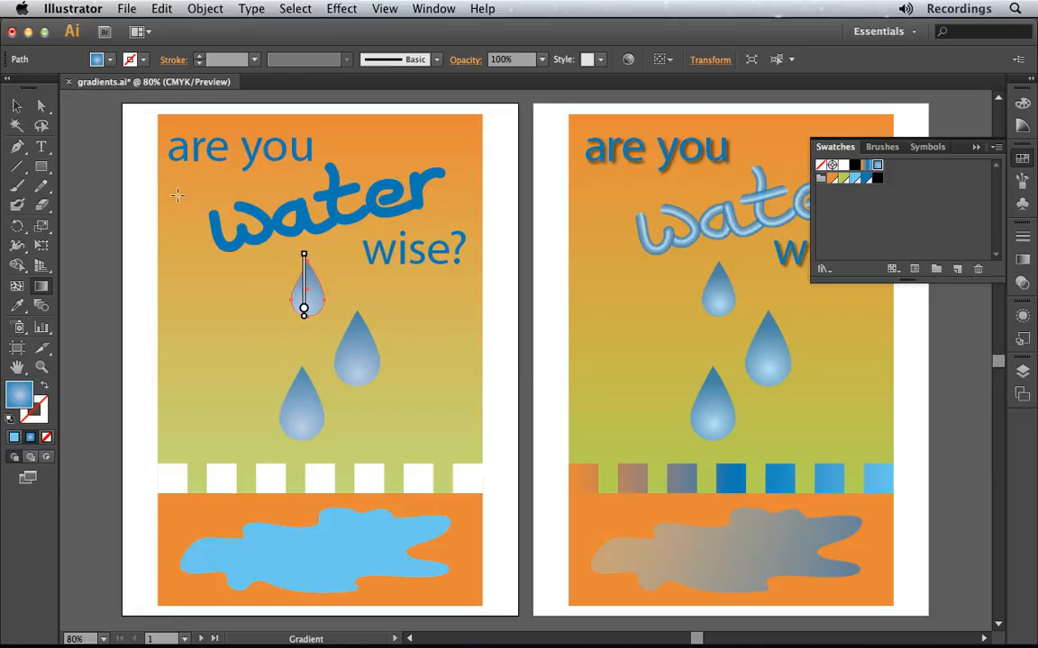
{"action": "left_click", "coordinate": [18, 108]}
{"action": "left_click", "coordinate": [115, 377]}
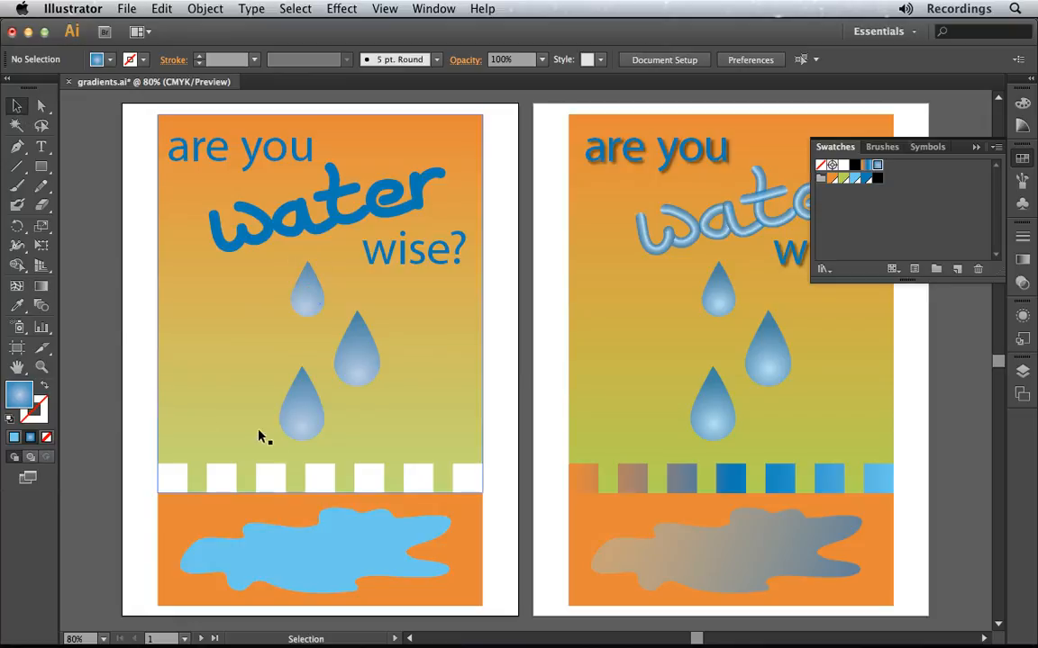
Fill all seven white squares with the orange-to-blue New Gradient Swatch 1.
{"action": "left_click", "coordinate": [180, 483]}
{"action": "left_click", "coordinate": [227, 485], "text": "shift"}
{"action": "left_click", "coordinate": [271, 486], "text": "shift"}
{"action": "left_click", "coordinate": [322, 485], "text": "shift"}
{"action": "left_click", "coordinate": [370, 484], "text": "shift"}
{"action": "left_click", "coordinate": [420, 483], "text": "shift"}
{"action": "left_click", "coordinate": [468, 484], "text": "shift"}
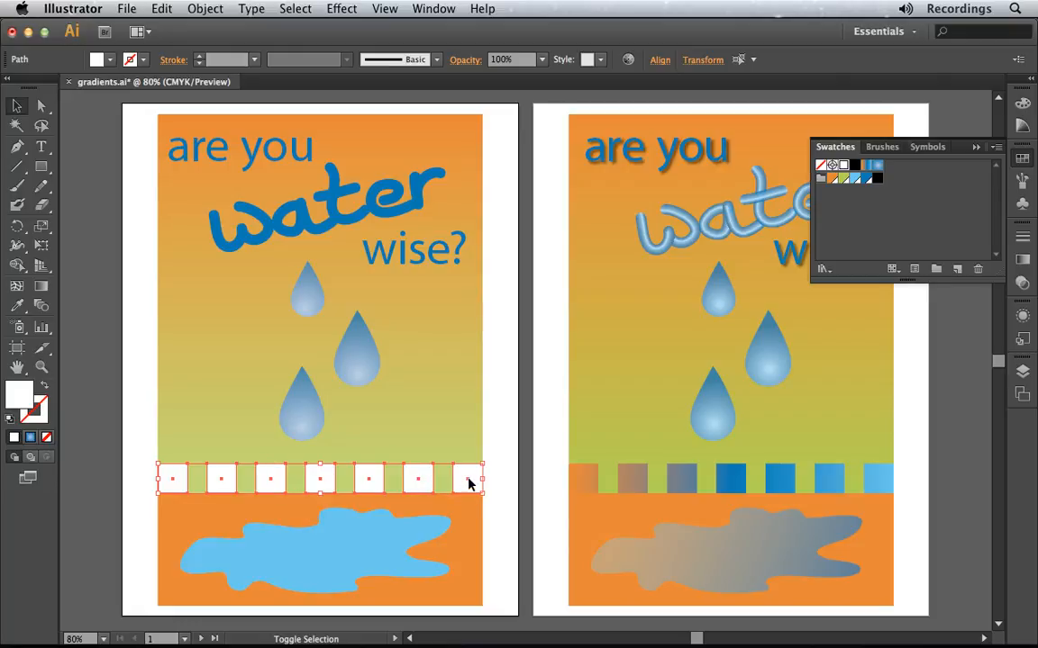
{"action": "left_click", "coordinate": [867, 166]}
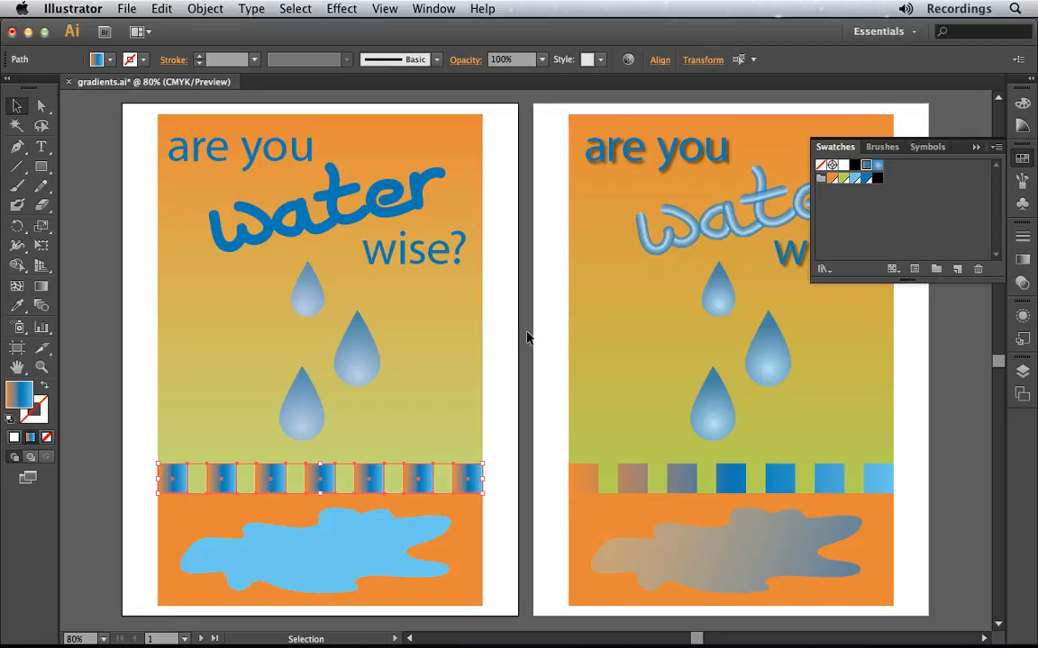
Stretch one continuous horizontal gradient across the row of seven squares with the Gradient tool, from the first square to the last.
{"action": "key", "text": "super+F9"}
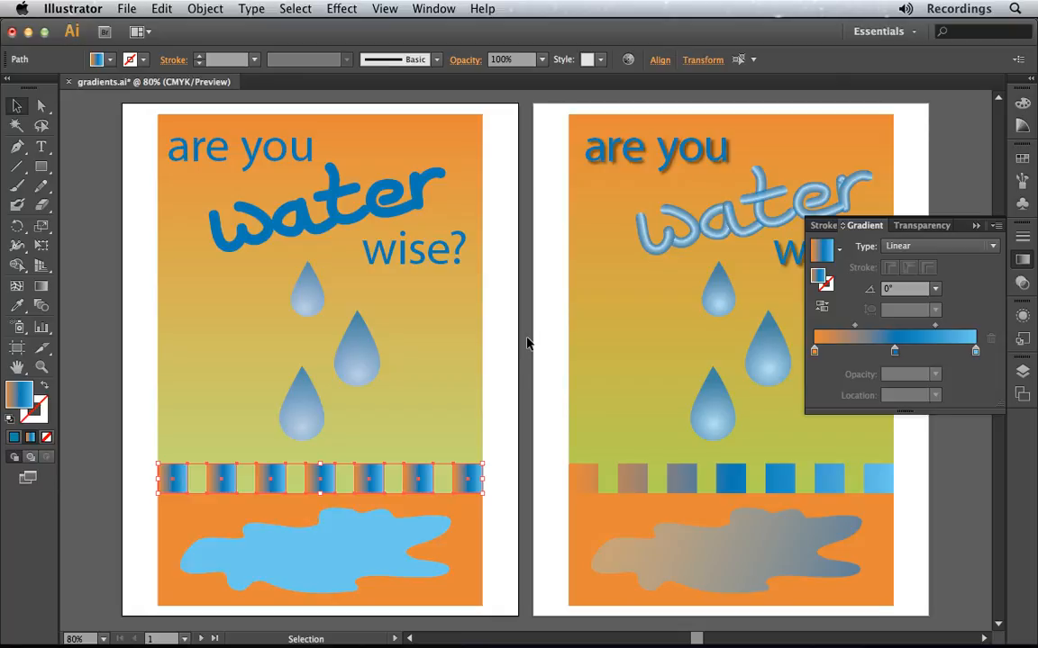
{"action": "left_click", "coordinate": [42, 288]}
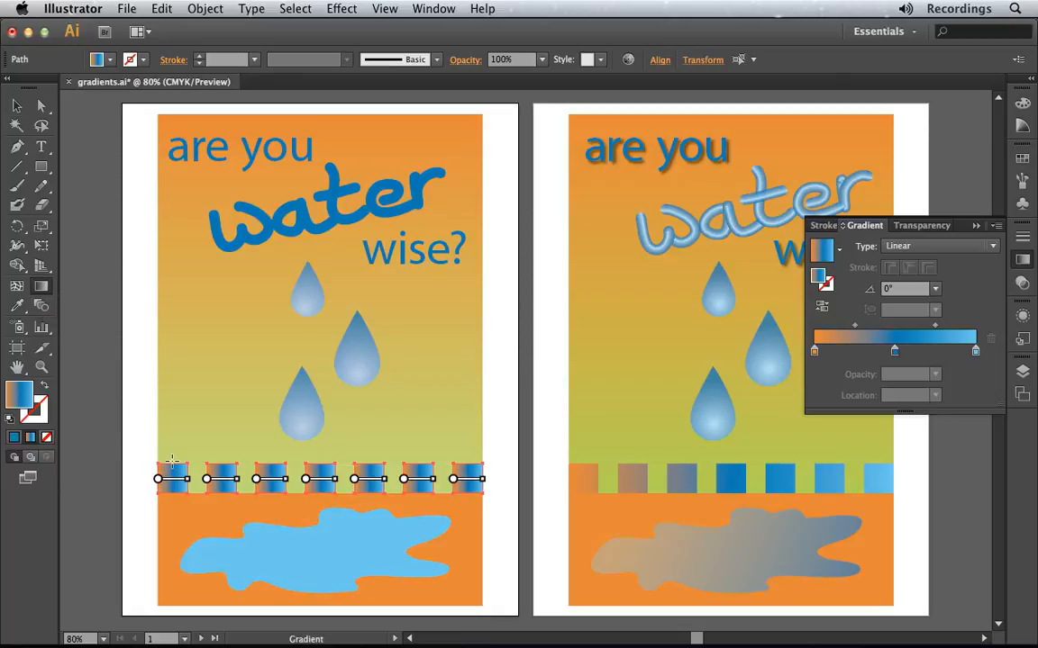
{"action": "left_click_drag", "start_coordinate": [173, 461], "coordinate": [471, 462]}
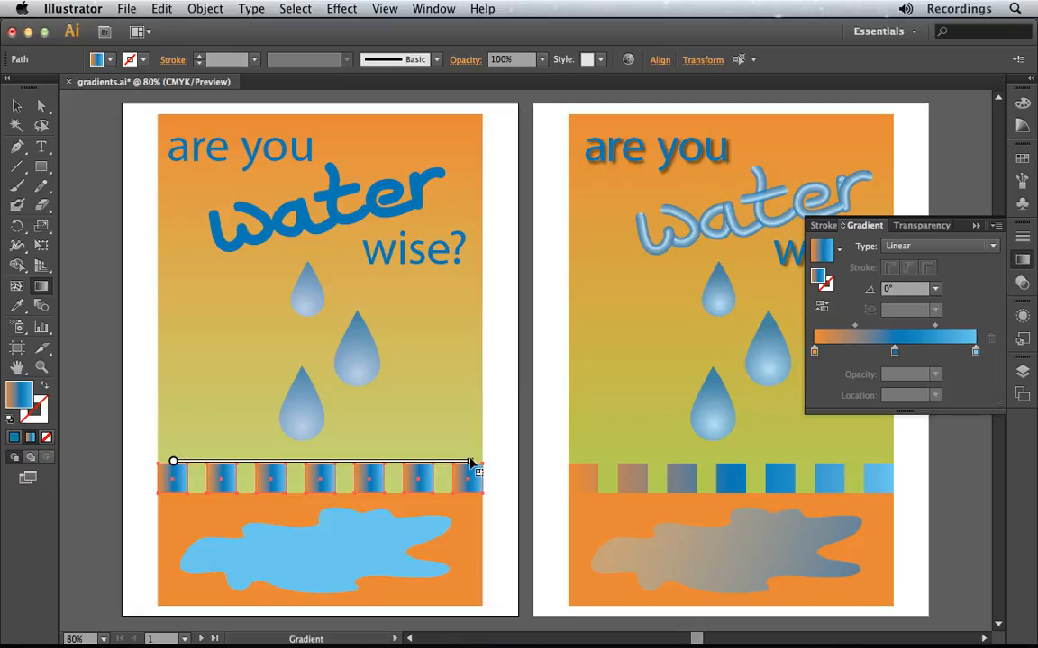
{"action": "left_click_drag", "start_coordinate": [471, 462], "coordinate": [472, 462]}
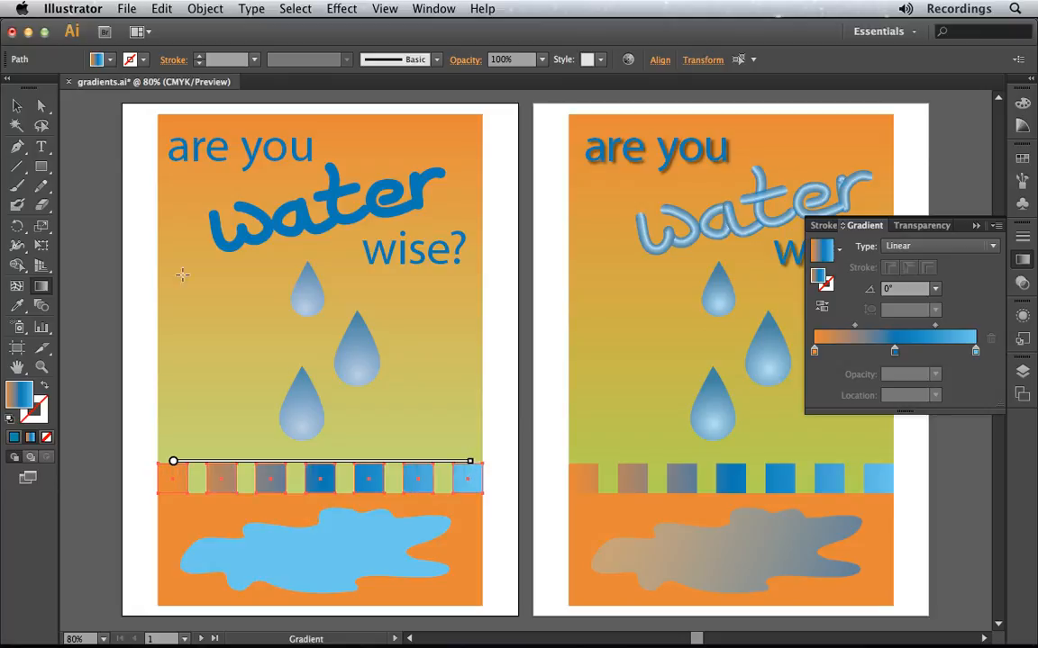
Fill the puddle shape with the saved blue radial gradient swatch and change its gradient type to Linear.
{"action": "left_click", "coordinate": [19, 107]}
{"action": "left_click", "coordinate": [361, 560]}
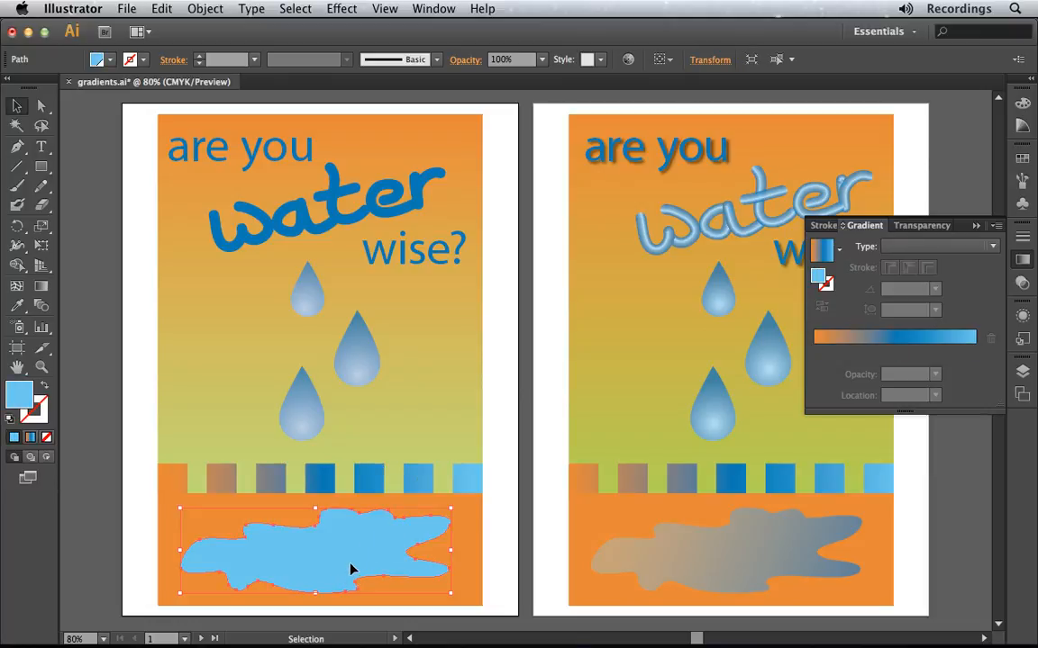
{"action": "left_click", "coordinate": [1024, 160]}
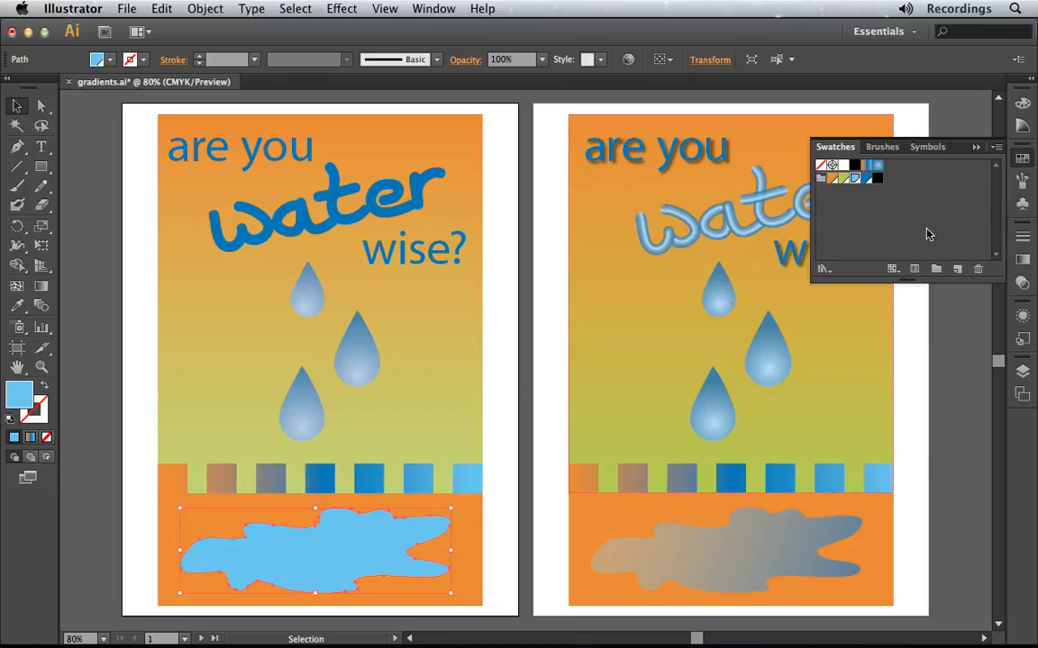
{"action": "left_click", "coordinate": [878, 169]}
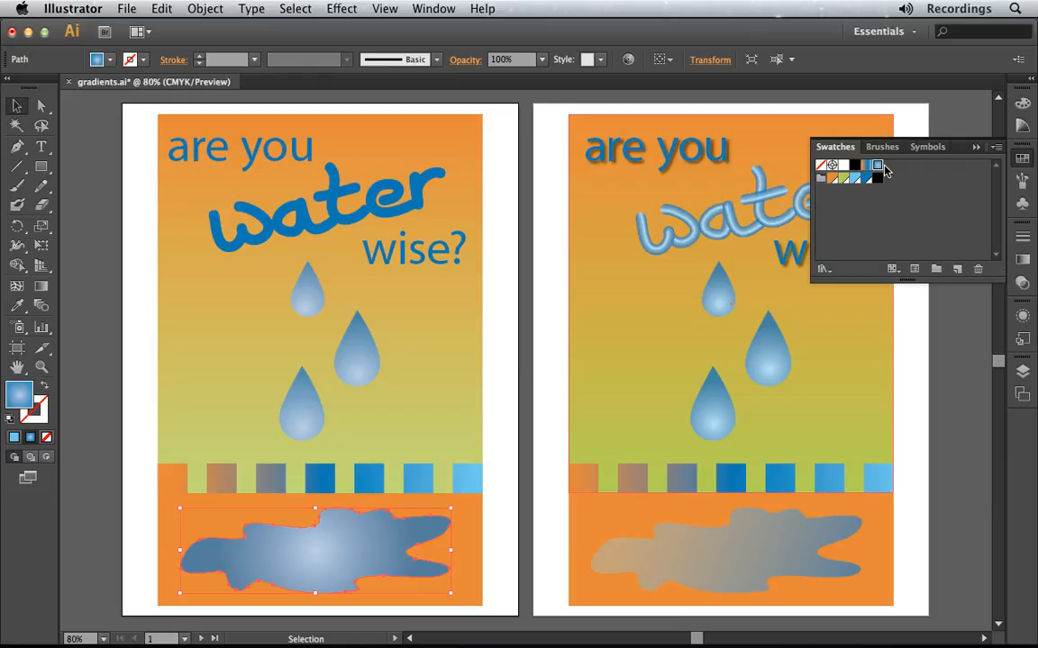
{"action": "left_click", "coordinate": [1024, 259]}
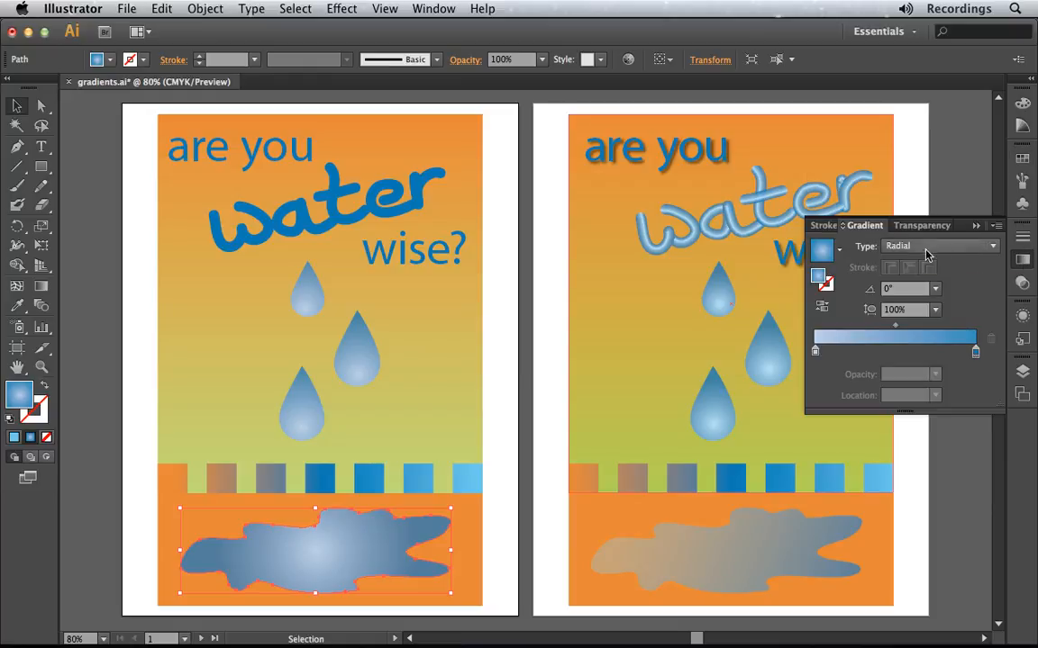
{"action": "left_click", "coordinate": [928, 255]}
{"action": "left_click", "coordinate": [926, 256]}
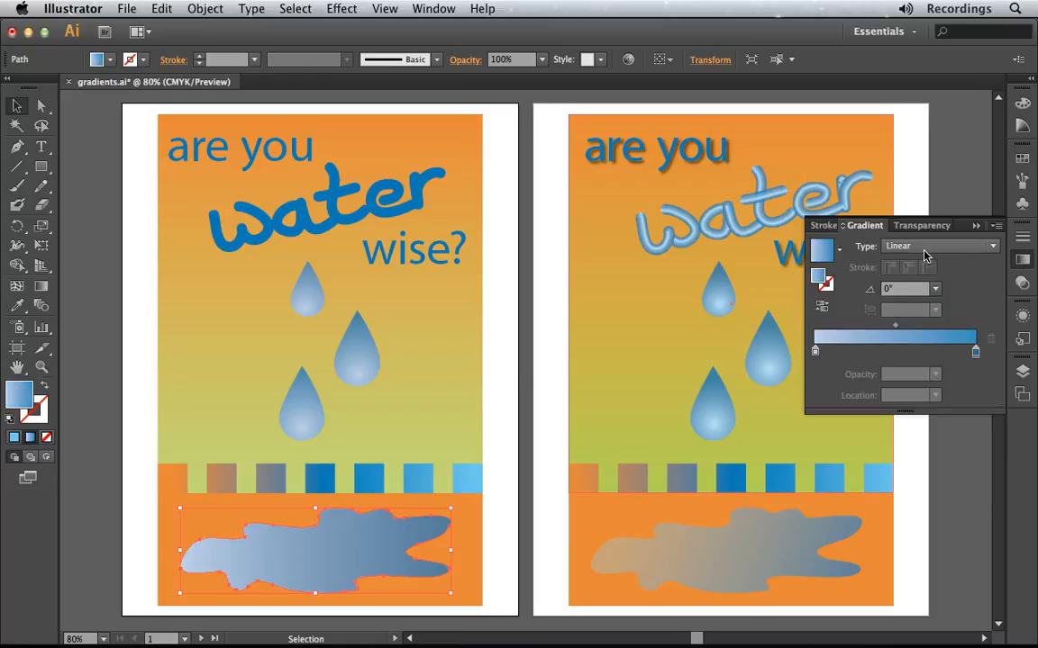
Set the opacity of the light starting stop in the puddle's linear gradient to 50% using the Gradient tool.
{"action": "left_click", "coordinate": [976, 226]}
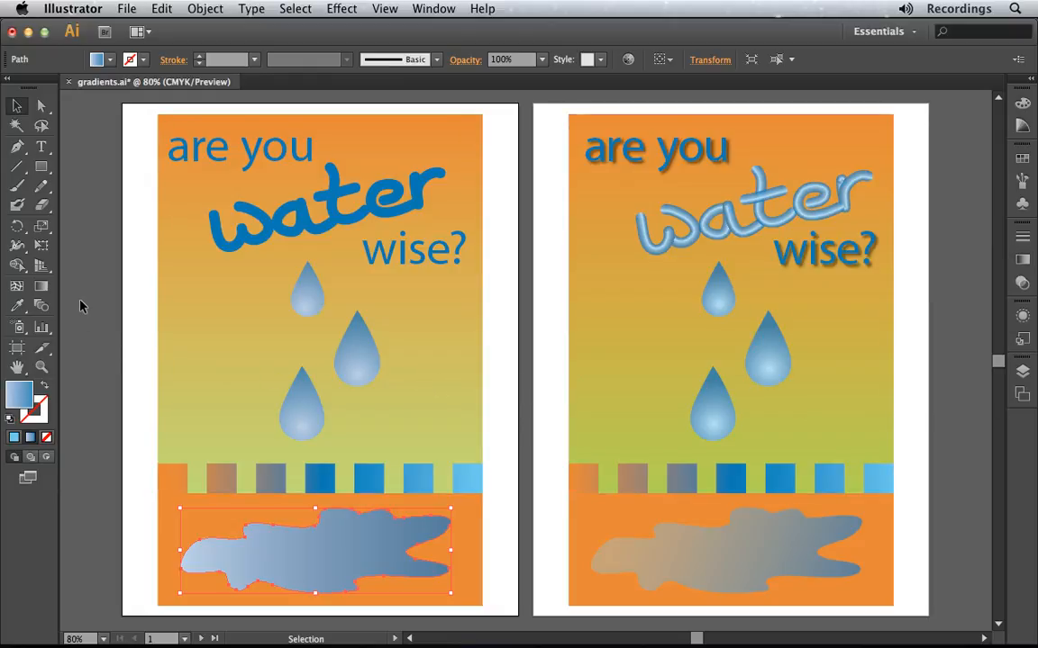
{"action": "left_click", "coordinate": [35, 287]}
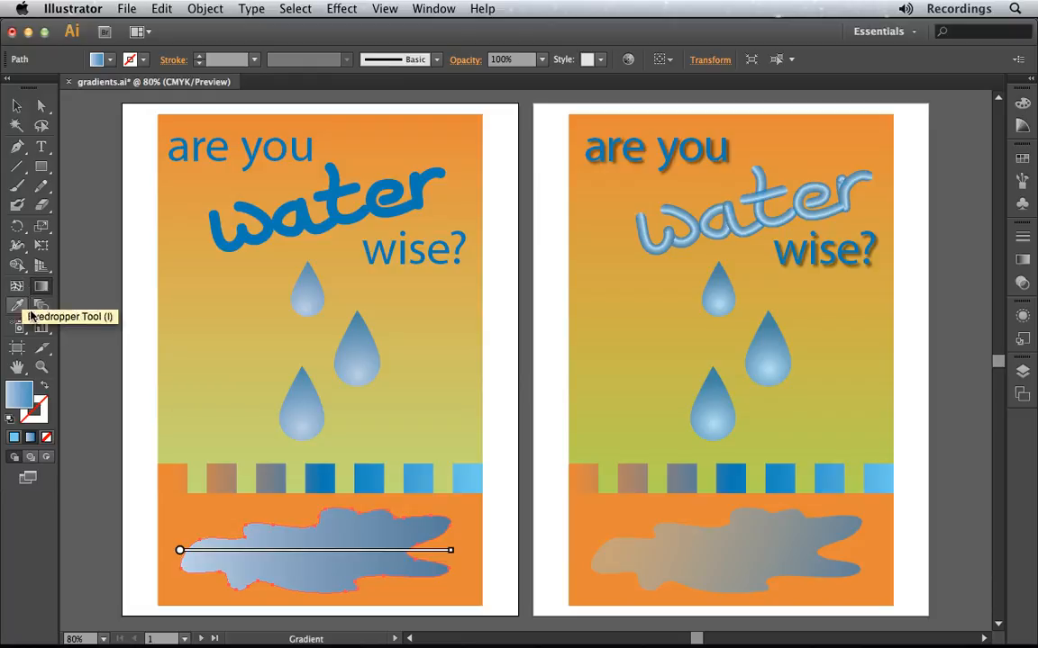
{"action": "mouse_move", "coordinate": [180, 552]}
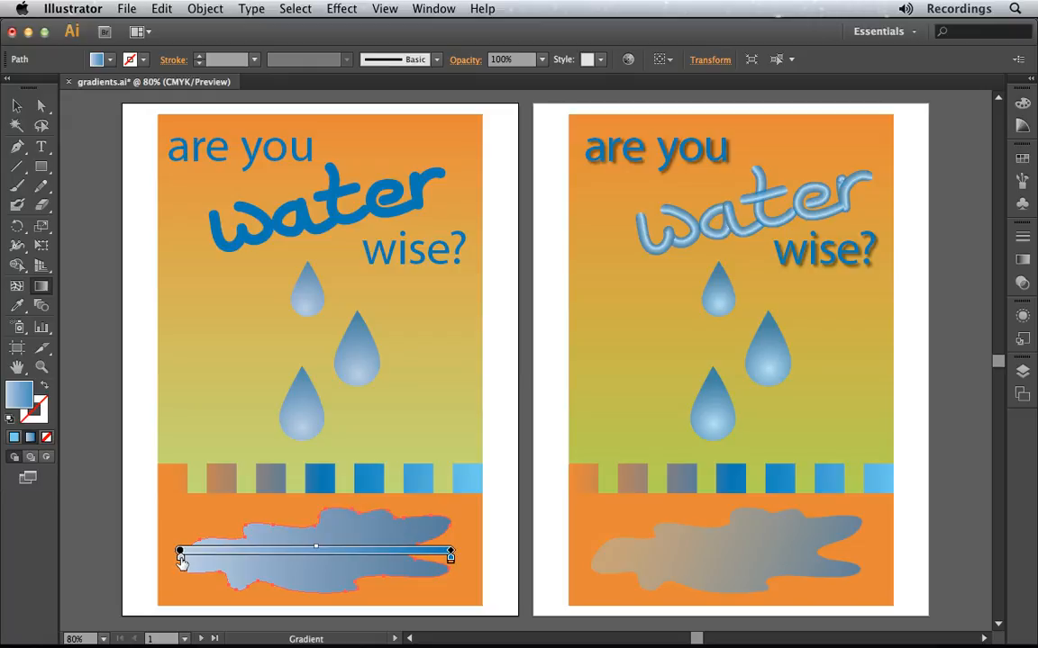
{"action": "double_click", "coordinate": [181, 559]}
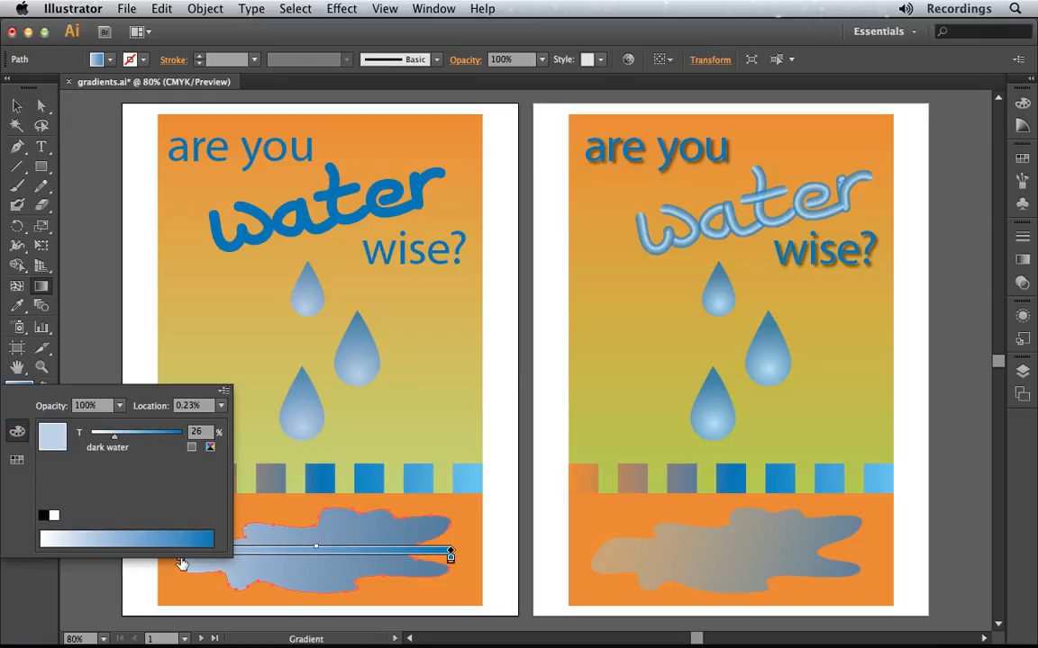
{"action": "left_click", "coordinate": [120, 406]}
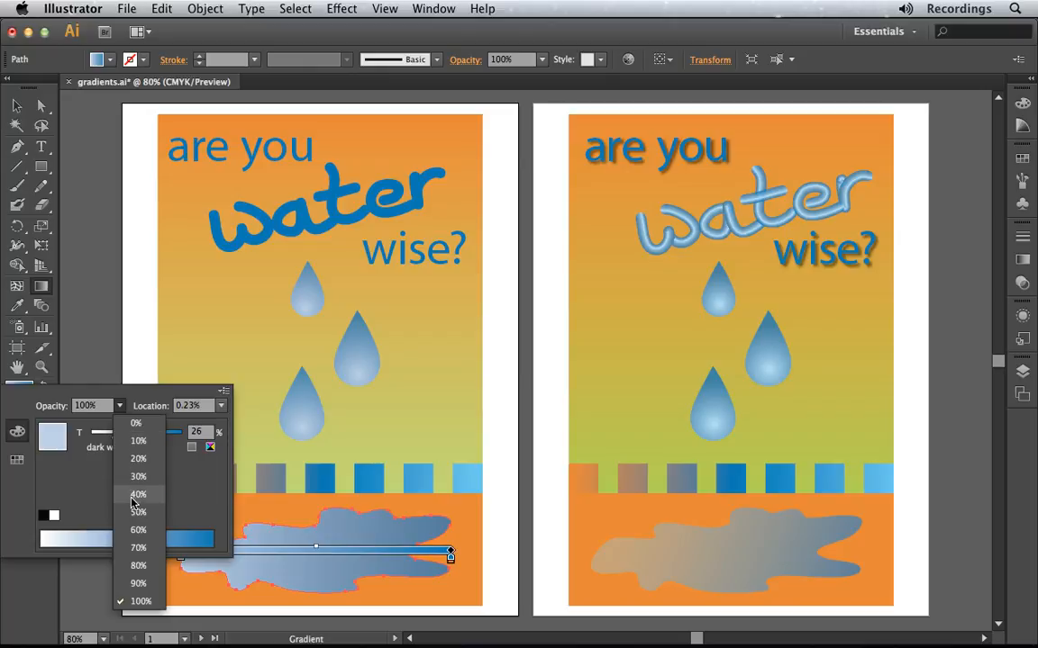
{"action": "left_click", "coordinate": [135, 513]}
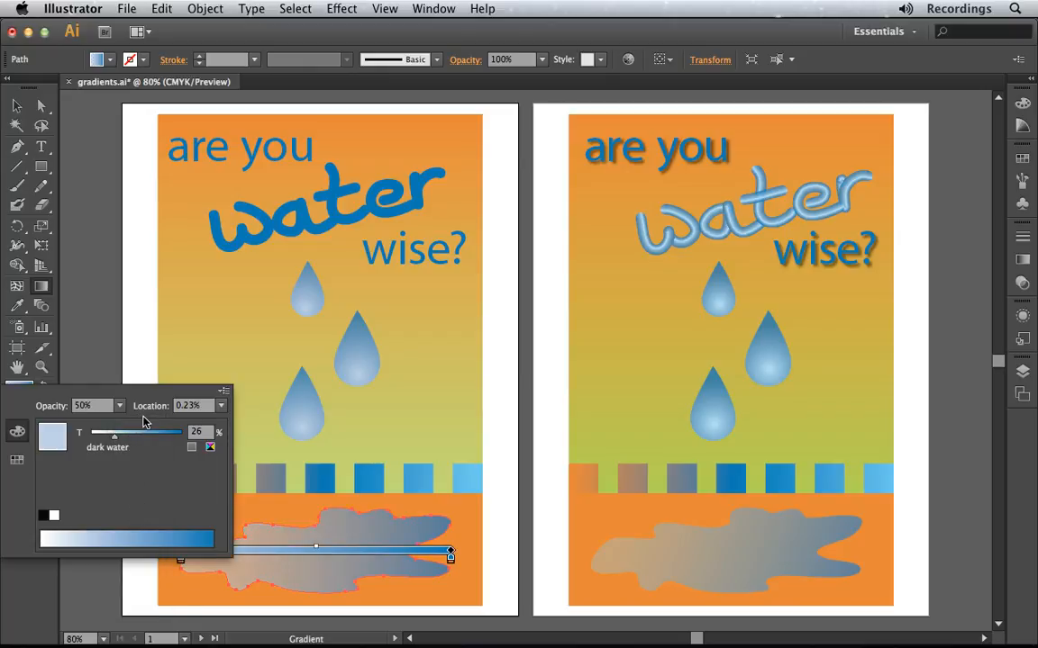
Try adding a colour stop midway along the puddle's gradient and recolouring it with the green swatch.
{"action": "left_click", "coordinate": [317, 559]}
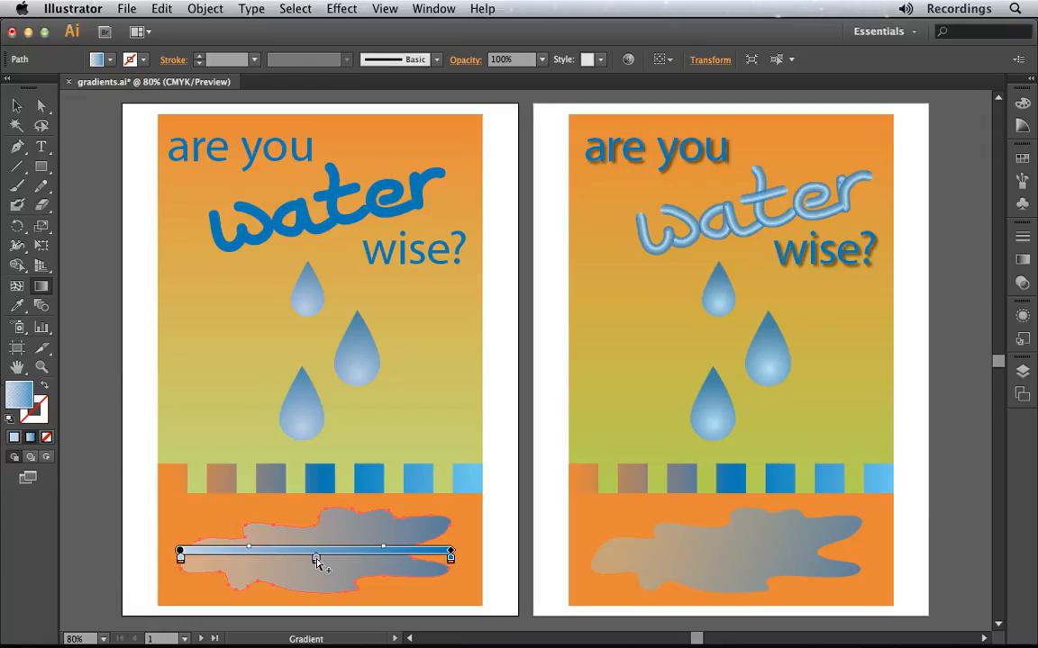
{"action": "double_click", "coordinate": [315, 560]}
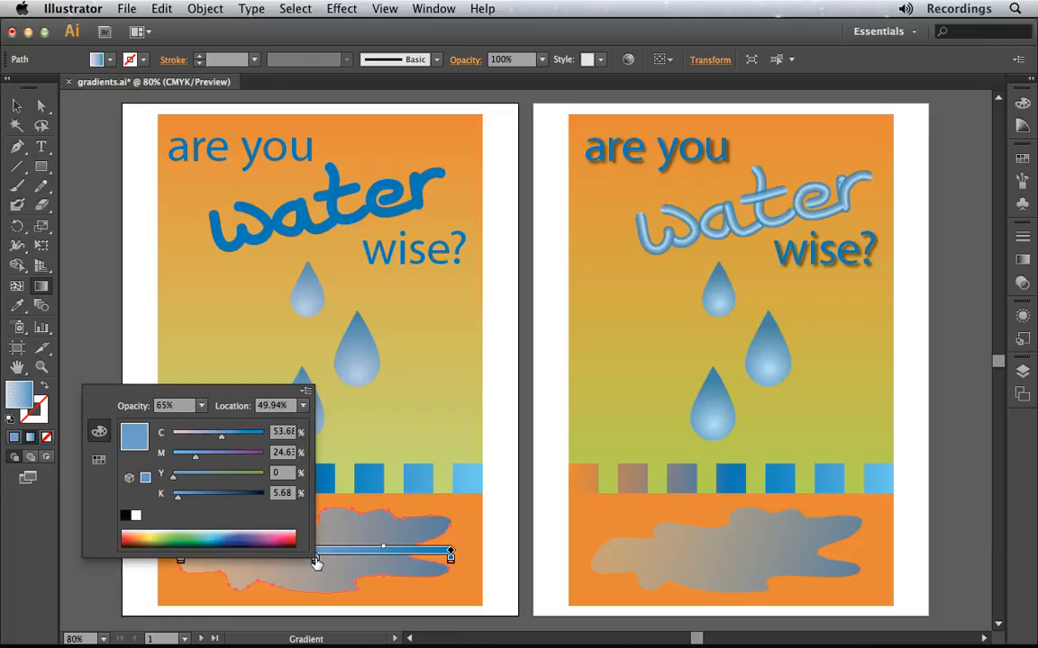
{"action": "left_click", "coordinate": [99, 459]}
{"action": "left_click", "coordinate": [99, 433]}
{"action": "left_click", "coordinate": [98, 461]}
{"action": "left_click", "coordinate": [145, 438]}
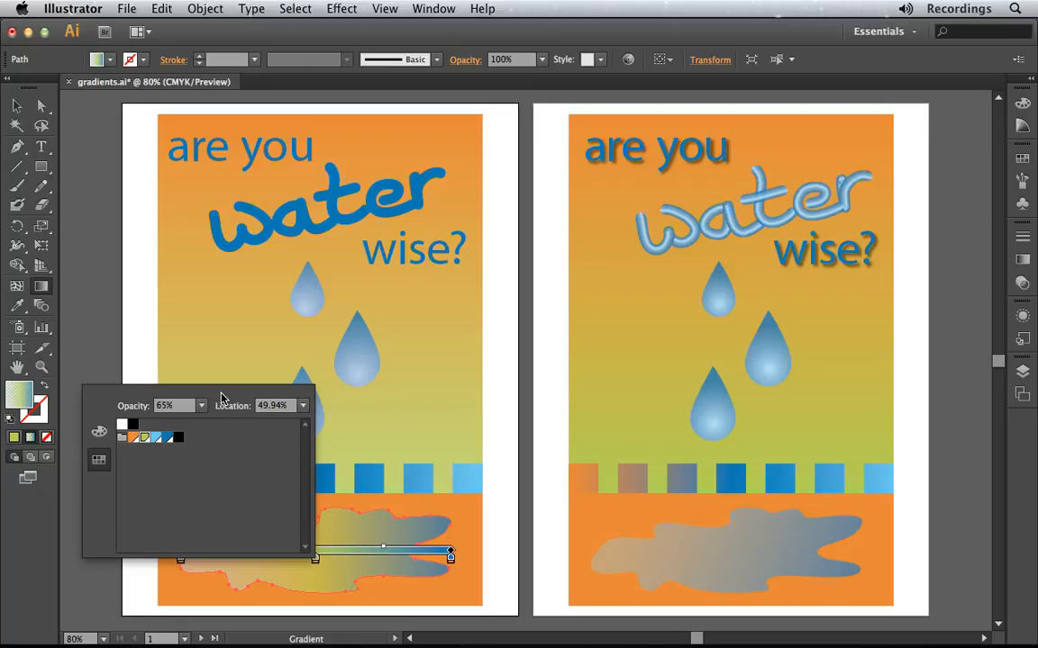
{"action": "left_click", "coordinate": [502, 420]}
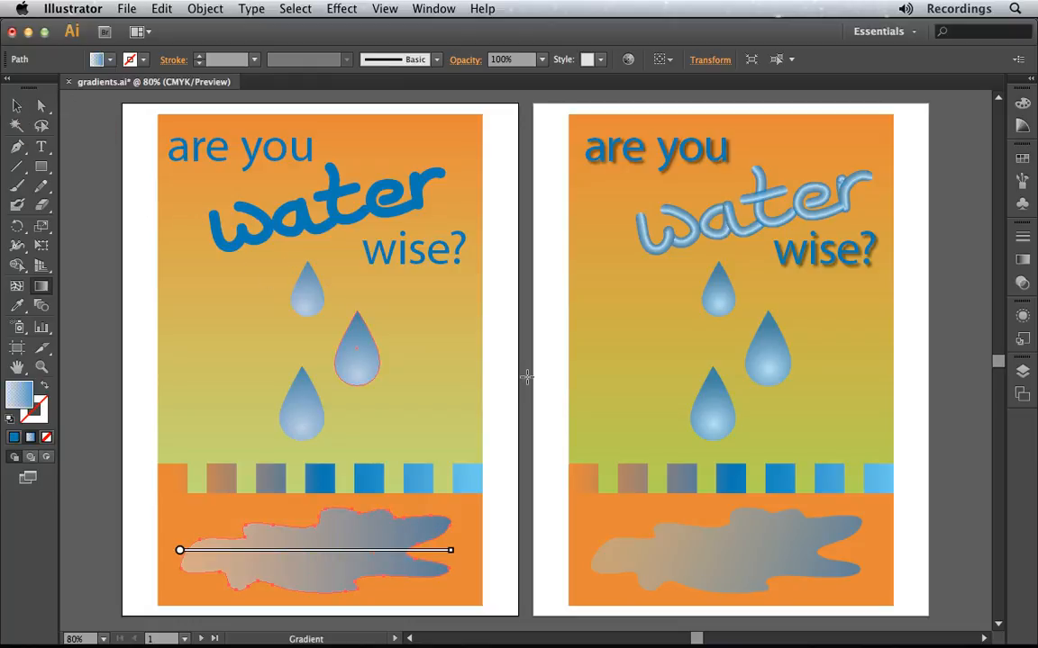
Apply the saved blue radial gradient swatch to the stroke of the handwritten "water" lettering.
{"action": "key", "text": "v"}
{"action": "left_click", "coordinate": [263, 235]}
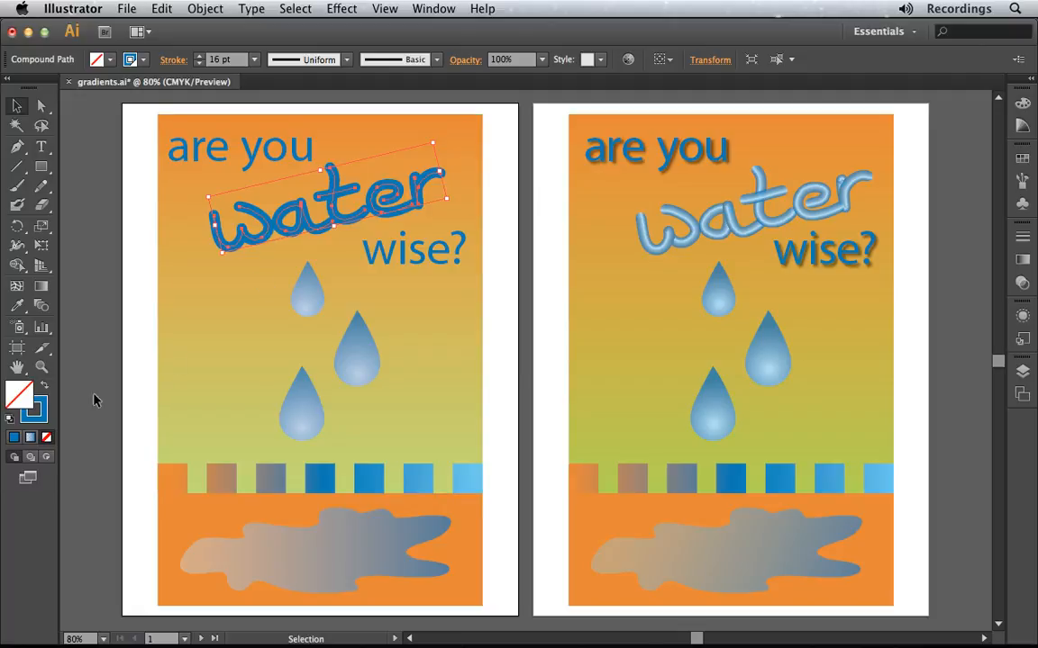
{"action": "left_click", "coordinate": [42, 410]}
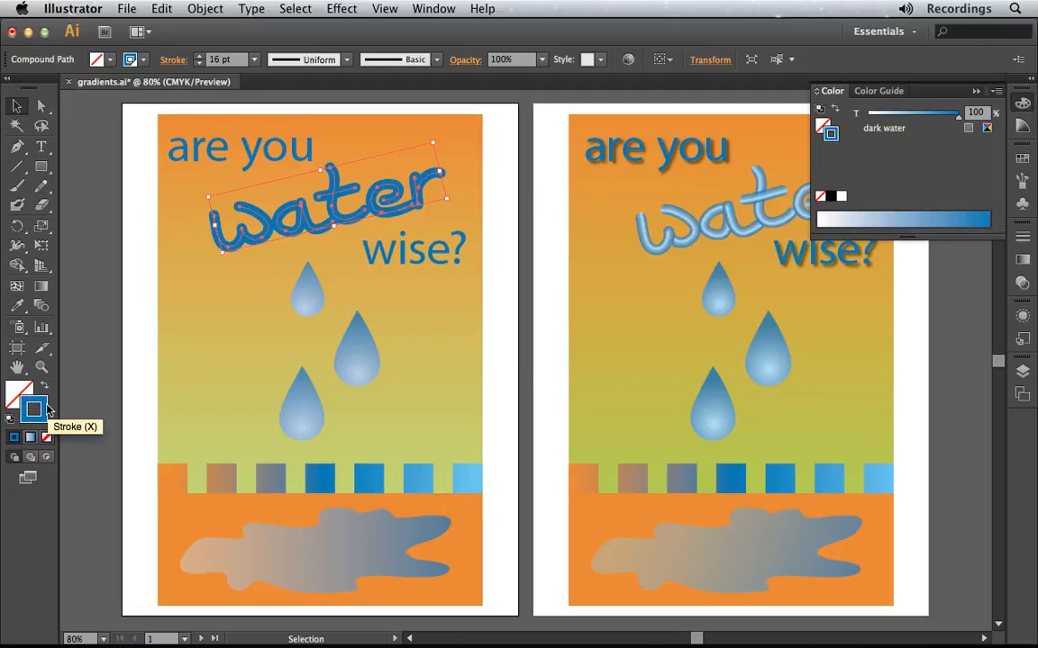
{"action": "left_click", "coordinate": [1024, 159]}
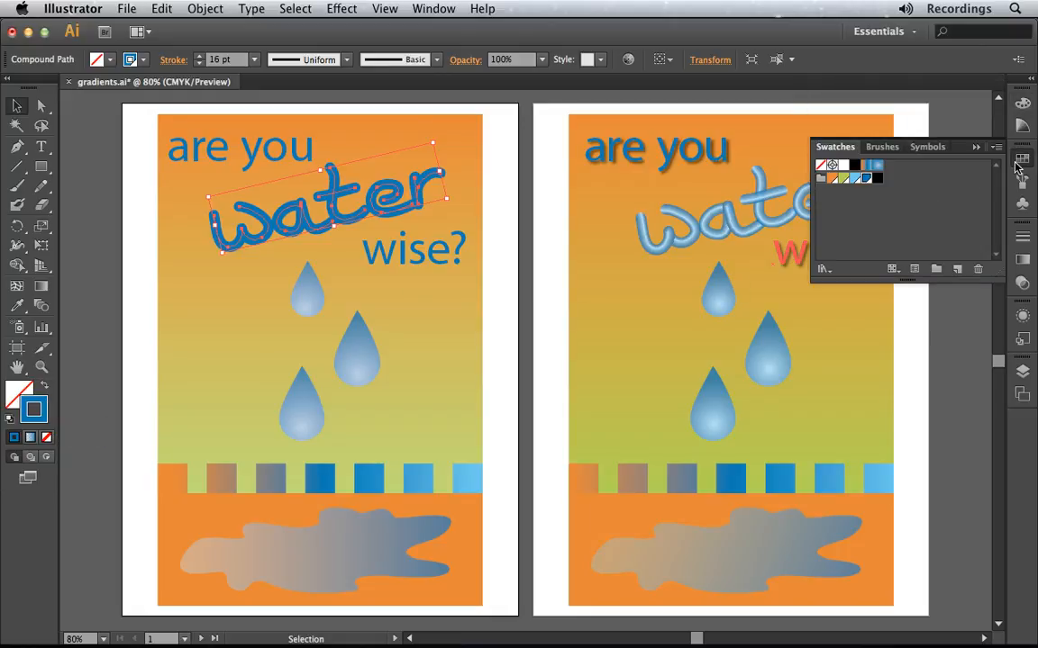
{"action": "left_click", "coordinate": [876, 166]}
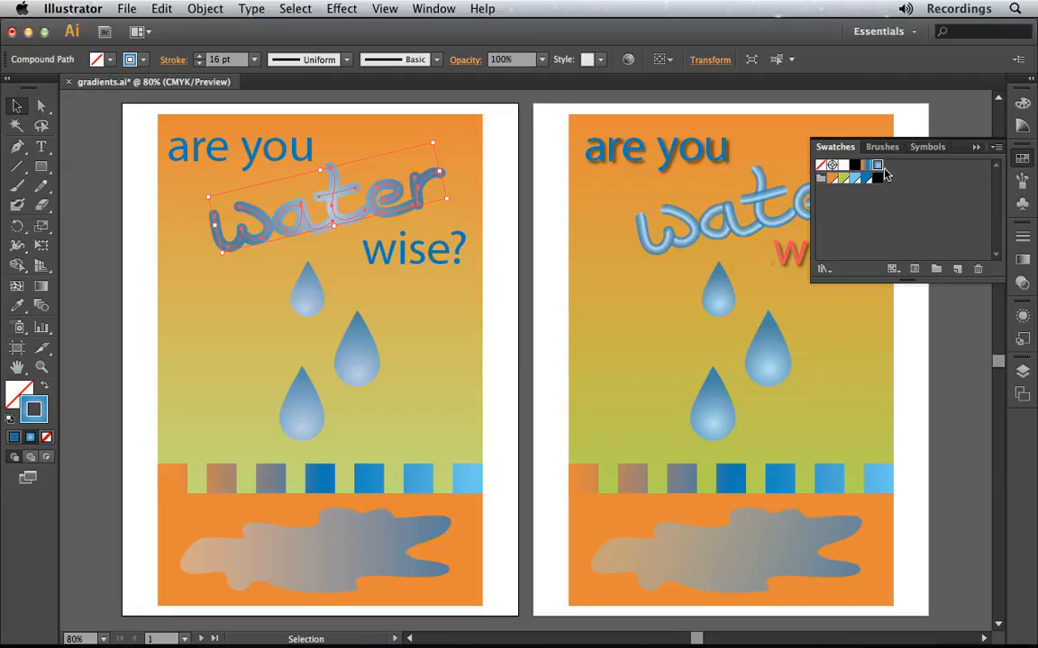
Make the lettering's stroke gradient Linear, with the light stop at 52.46% between dark blue stops at both ends.
{"action": "left_click", "coordinate": [1021, 261]}
{"action": "left_click", "coordinate": [918, 246]}
{"action": "left_click", "coordinate": [913, 264]}
{"action": "left_click_drag", "start_coordinate": [815, 351], "coordinate": [898, 351]}
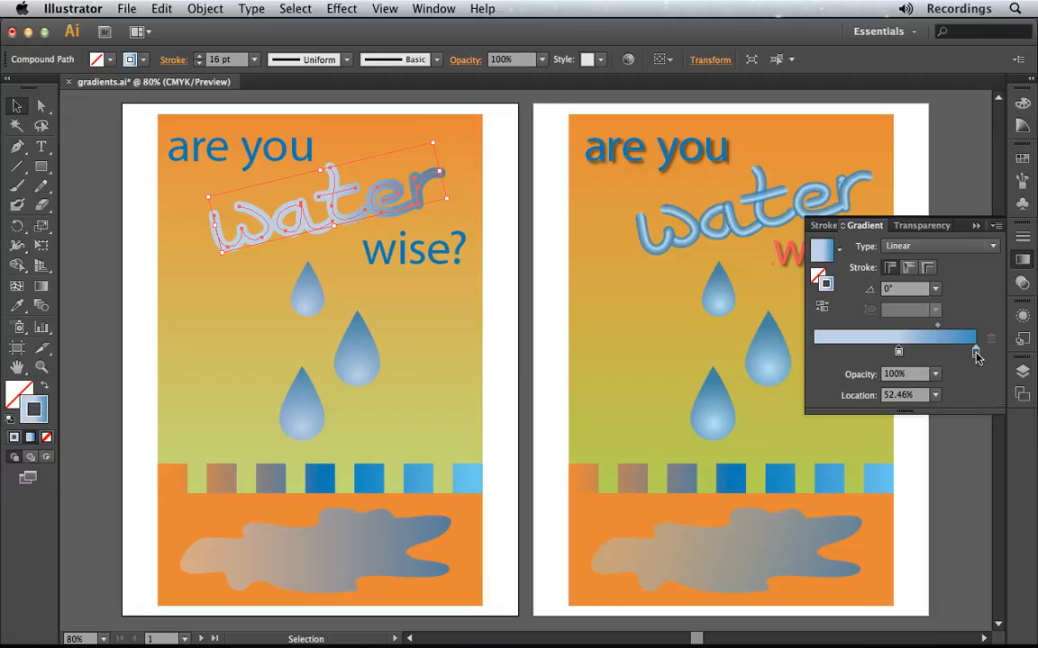
{"action": "left_click_drag", "start_coordinate": [976, 353], "coordinate": [815, 351]}
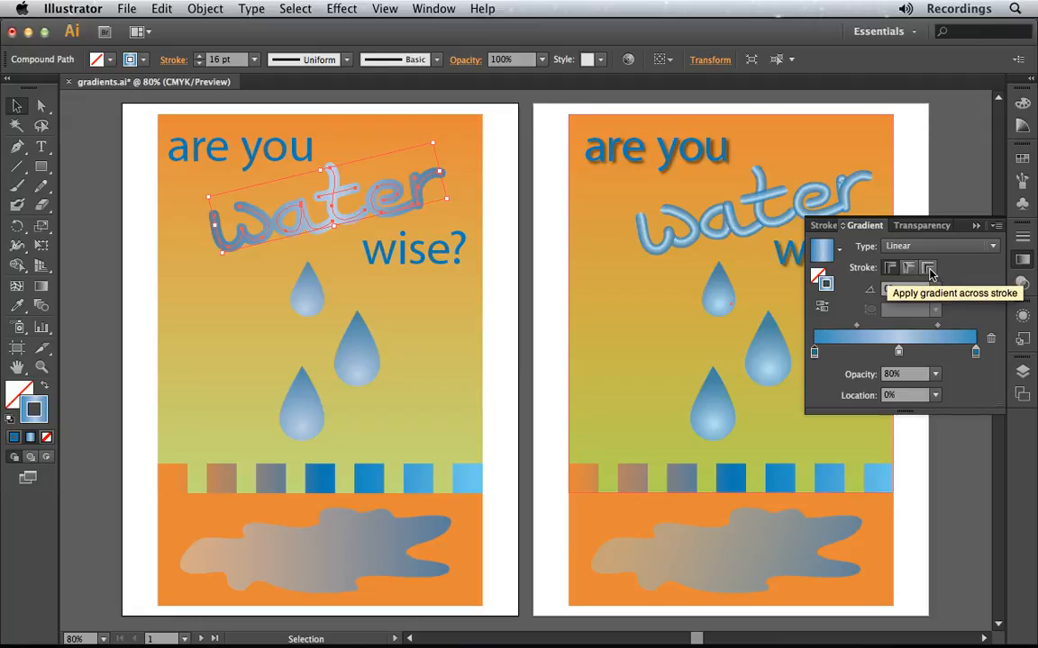
Apply the gradient across the "water" lettering's stroke and deselect the artwork.
{"action": "left_click", "coordinate": [929, 273]}
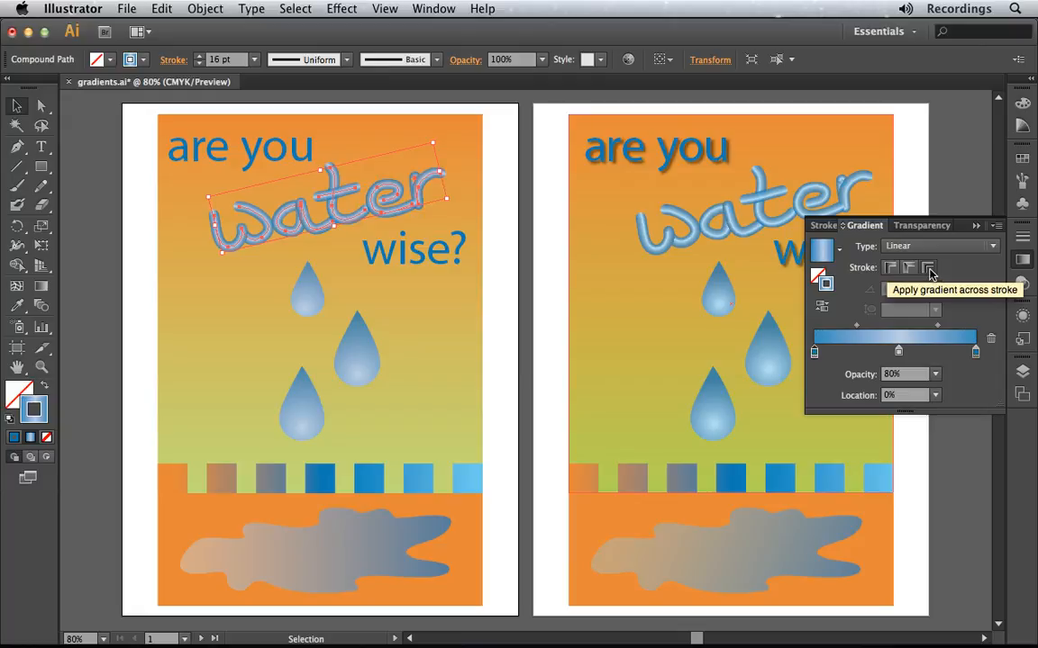
{"action": "left_click", "coordinate": [976, 227]}
{"action": "left_click", "coordinate": [909, 294]}
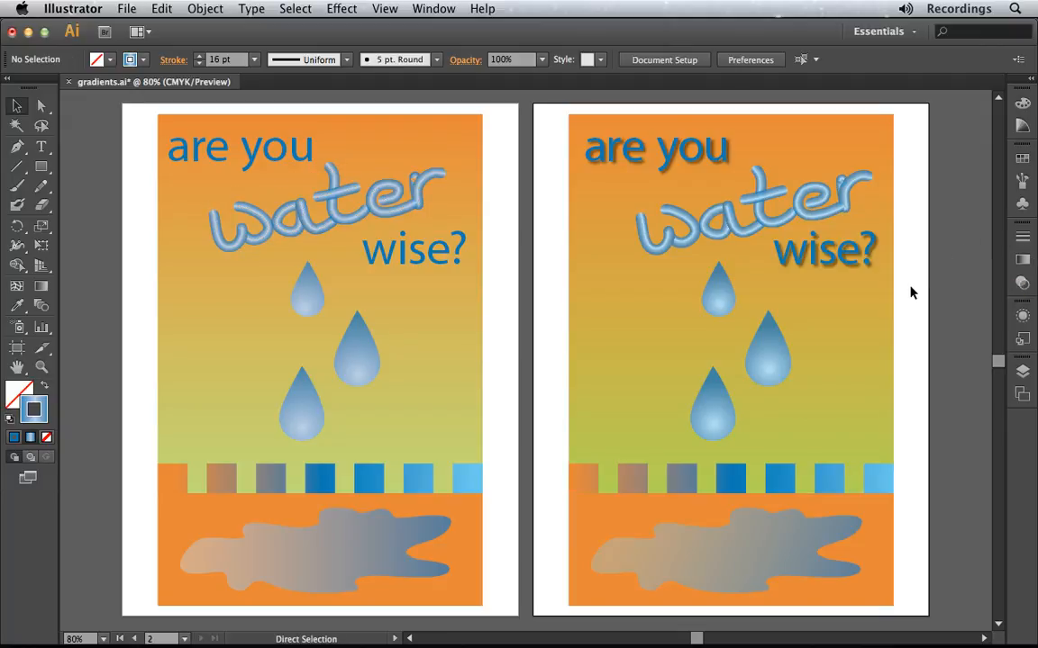